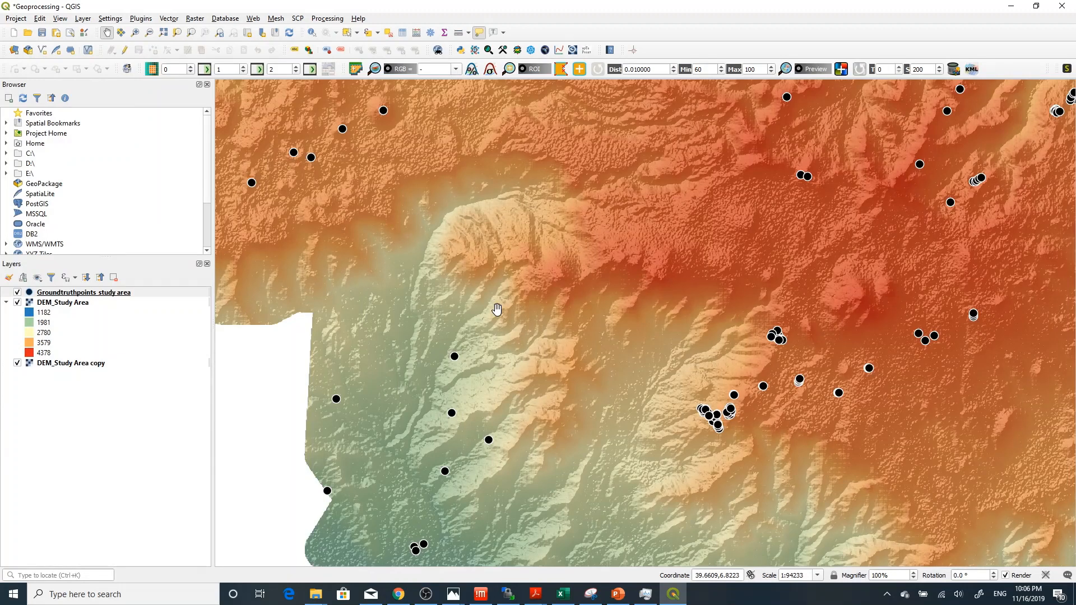
Step: Switch to Chrome to consult the Wikipedia article on the Universal Transverse Mercator coordinate system, then return to QGIS
left_click(399, 594)
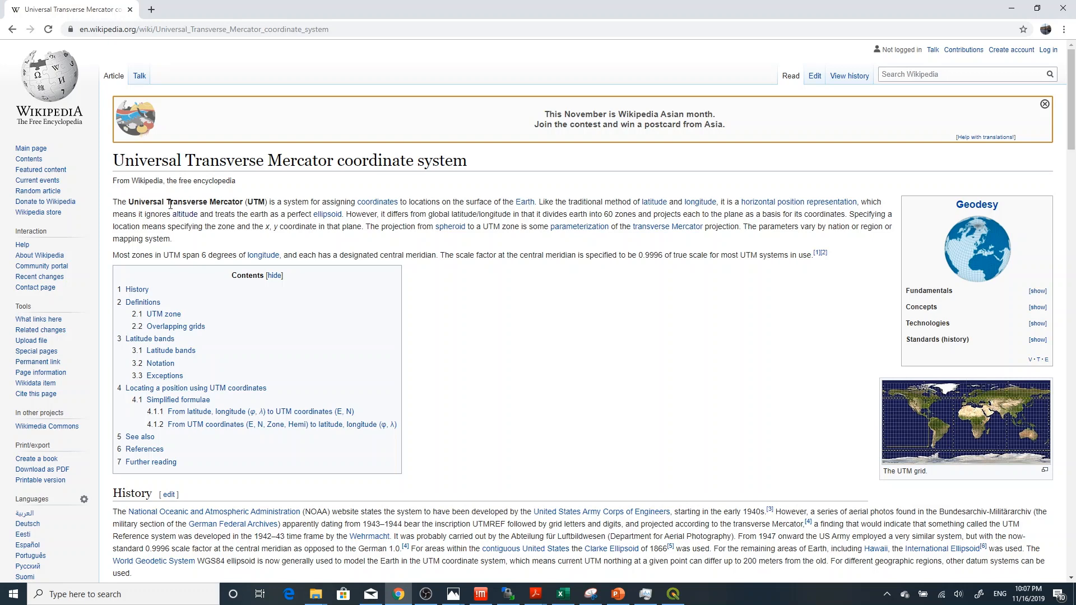
left_click_drag(248, 202, 266, 204)
left_click(1011, 9)
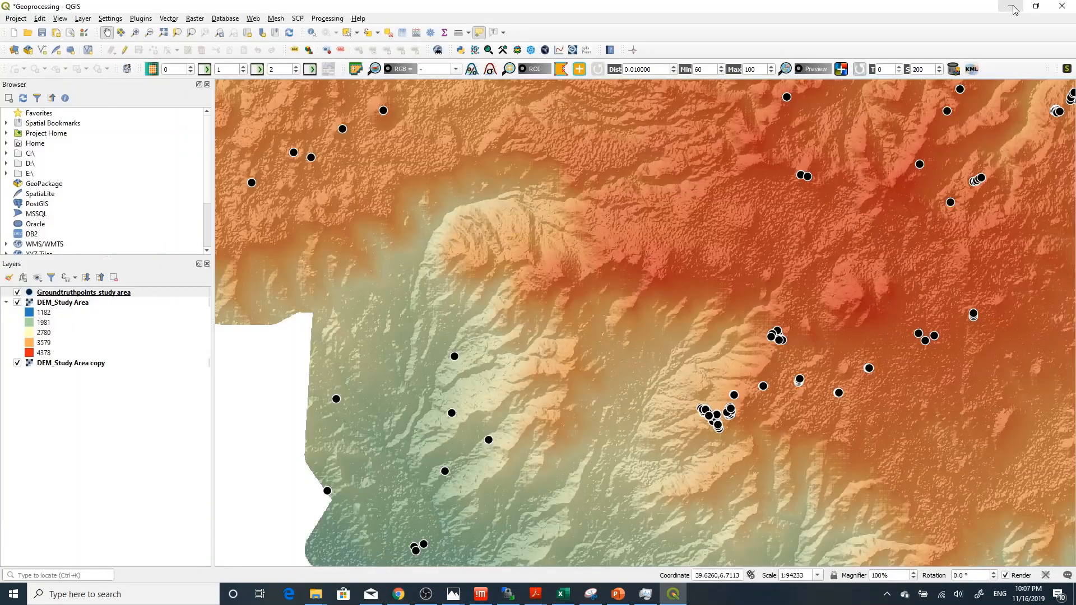
Step: Check the coordinate reference system of the Groundtruthpoints_study area layer in its layer information
left_click(128, 297)
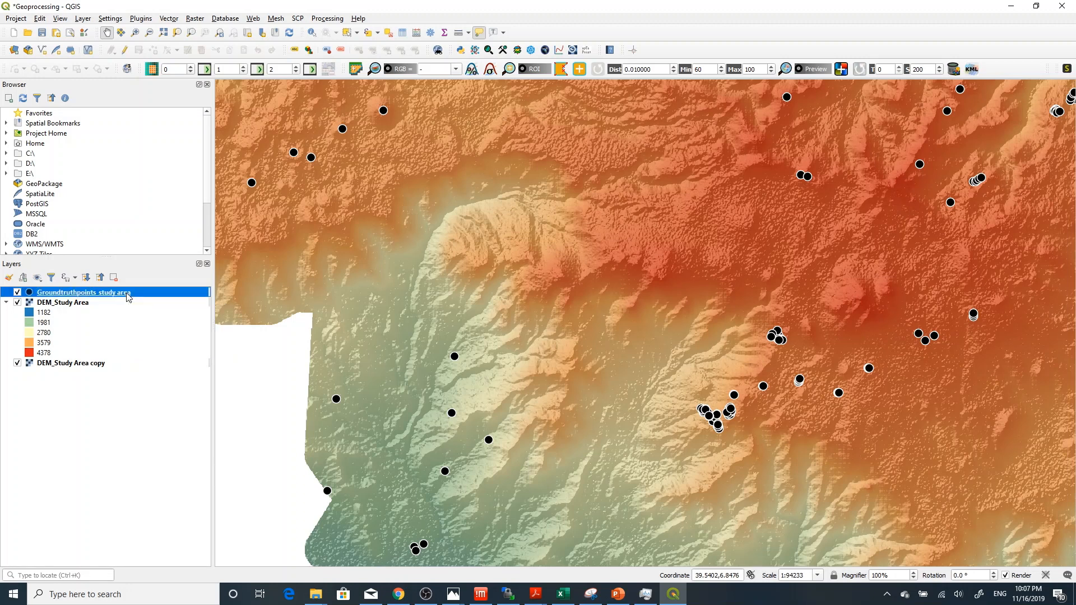
double_click(128, 297)
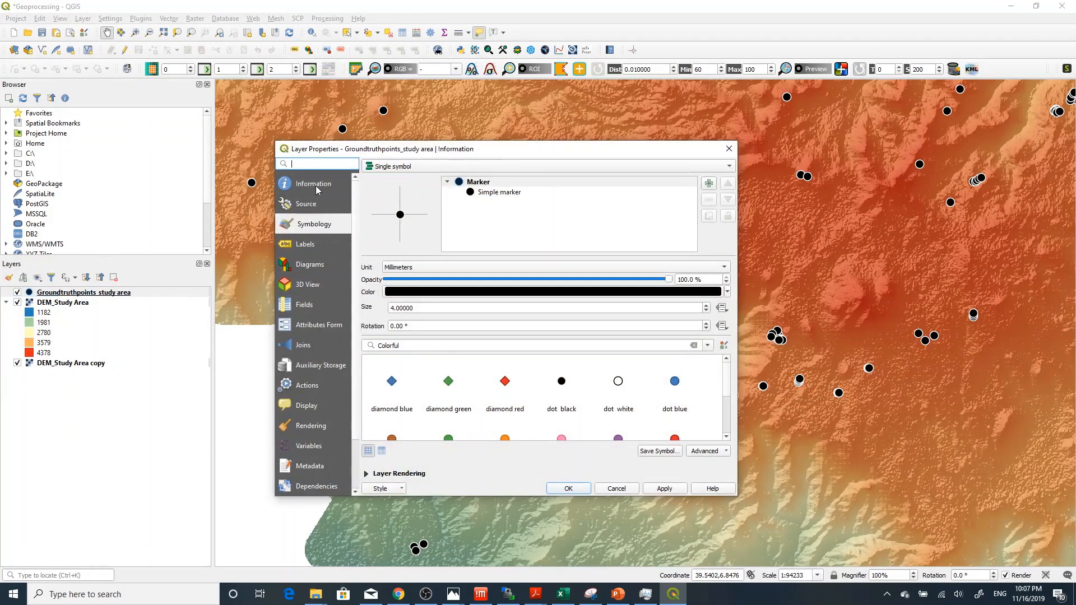
left_click(317, 188)
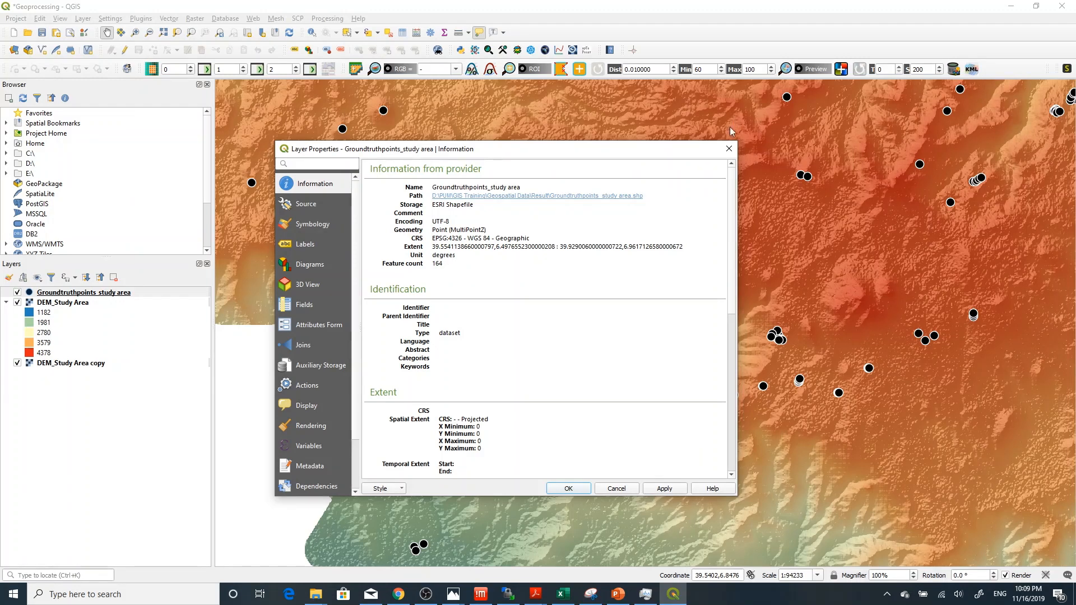
left_click(728, 150)
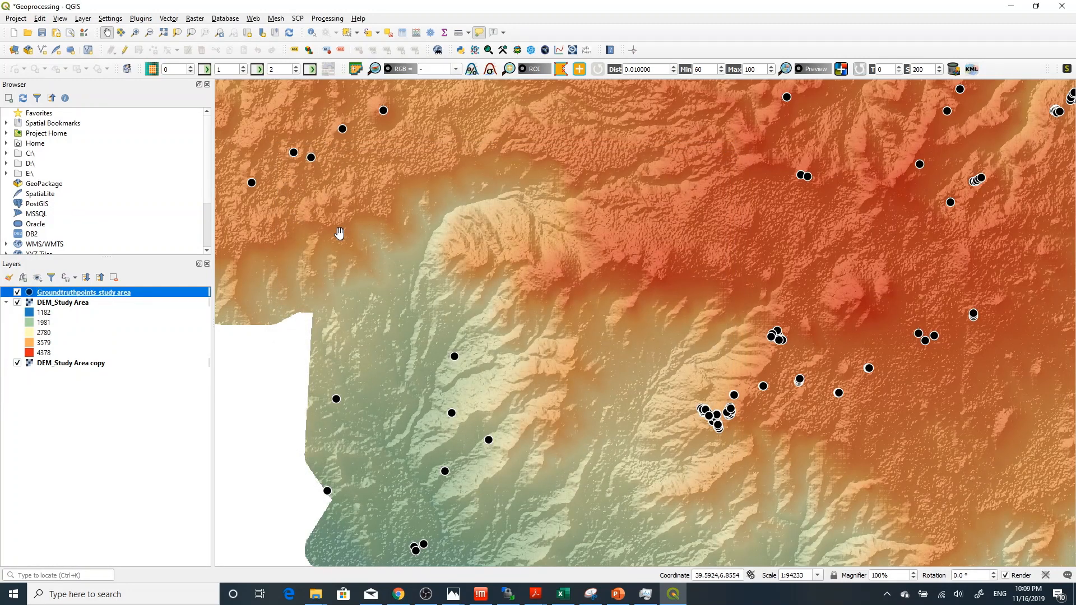
Step: Set up a feature export of the Groundtruthpoints_study area layer to Groundtruthpoints_study area_UTM1.shp in the Result folder
right_click(124, 294)
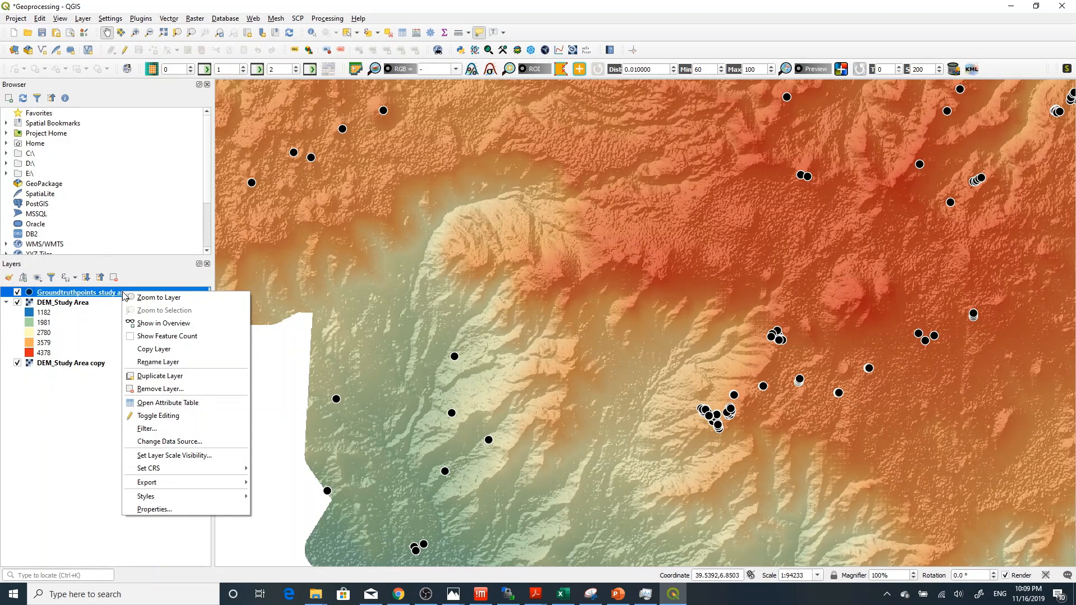
mouse_move(198, 482)
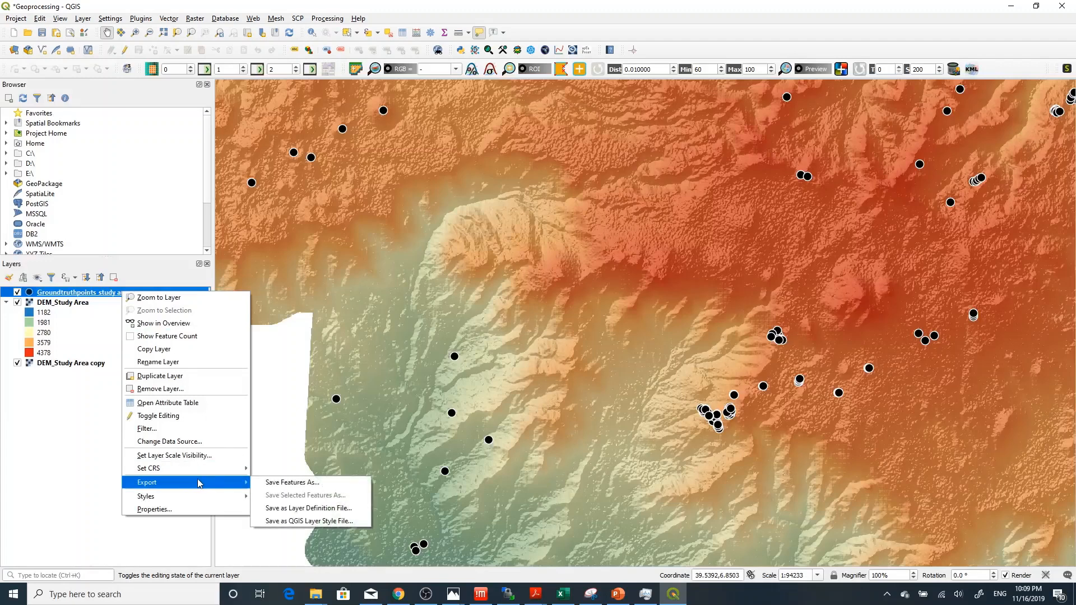
left_click(282, 483)
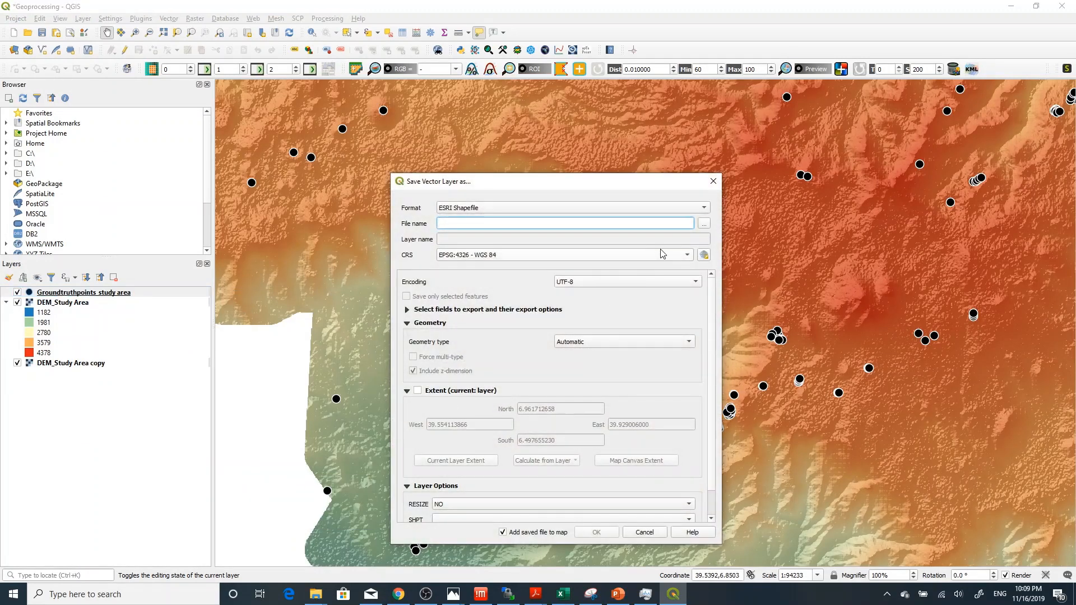
left_click(705, 224)
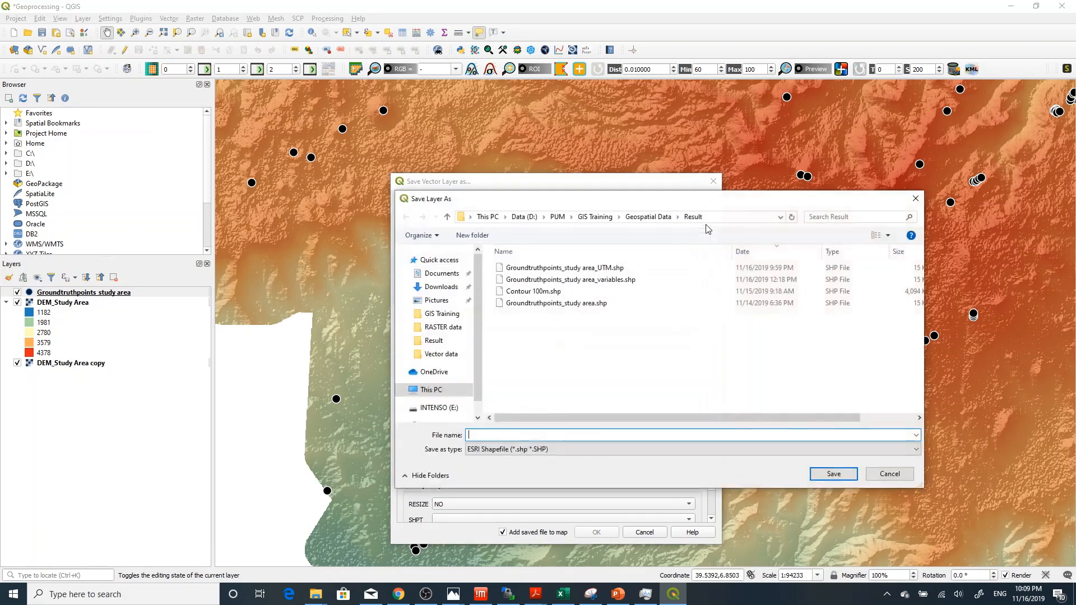
left_click(610, 269)
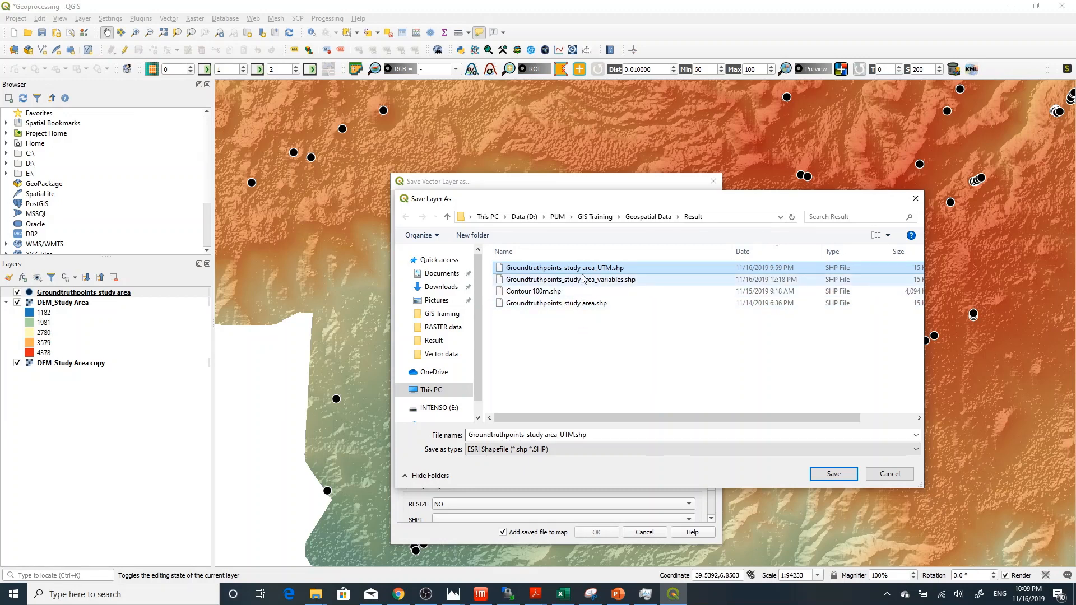
left_click(582, 434)
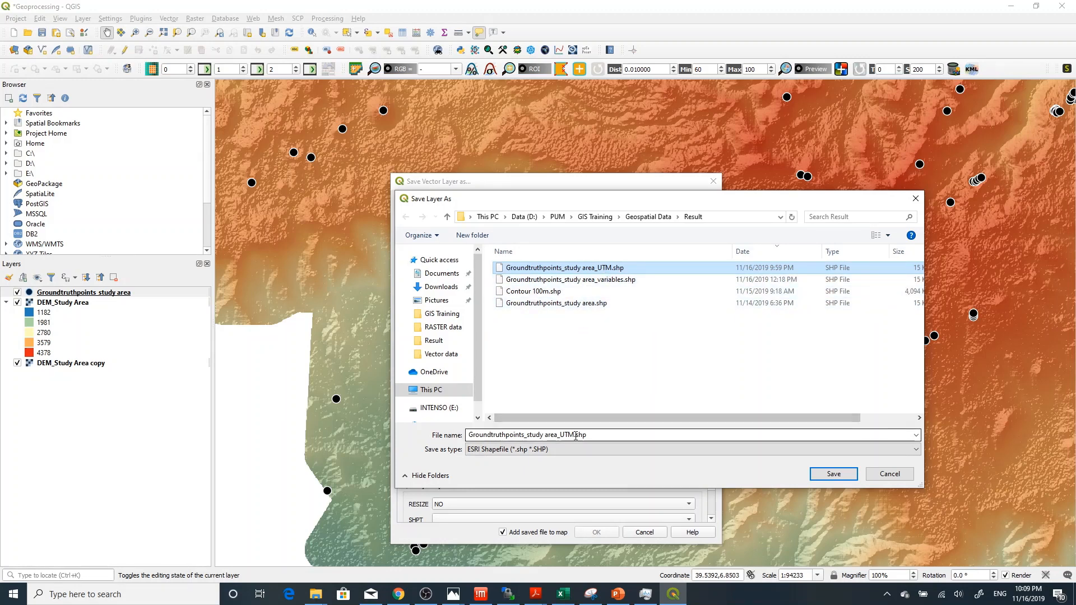
left_click(574, 434)
type("1")
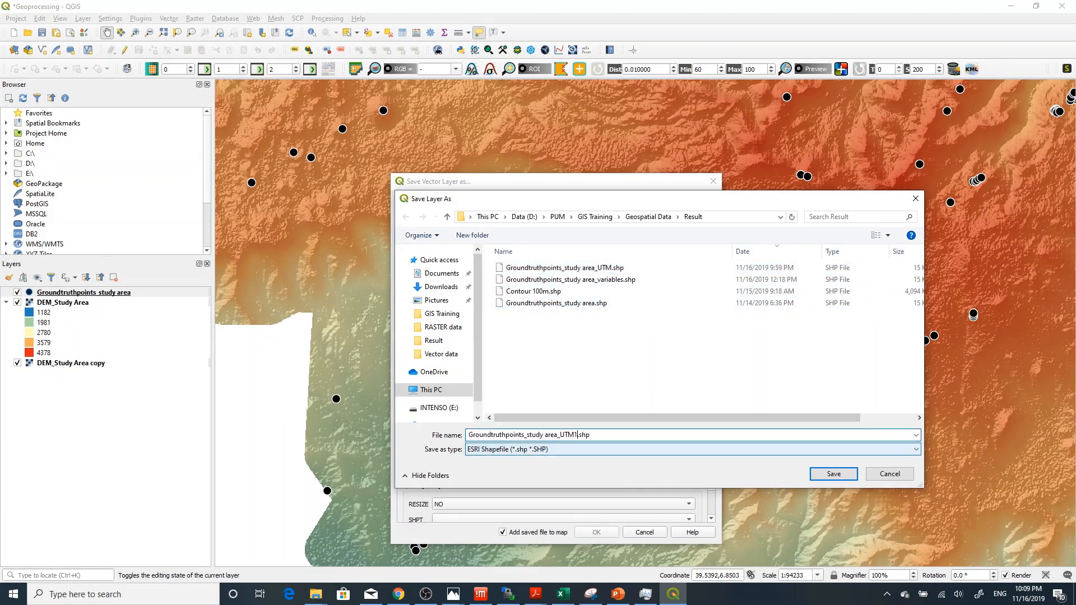
left_click(834, 473)
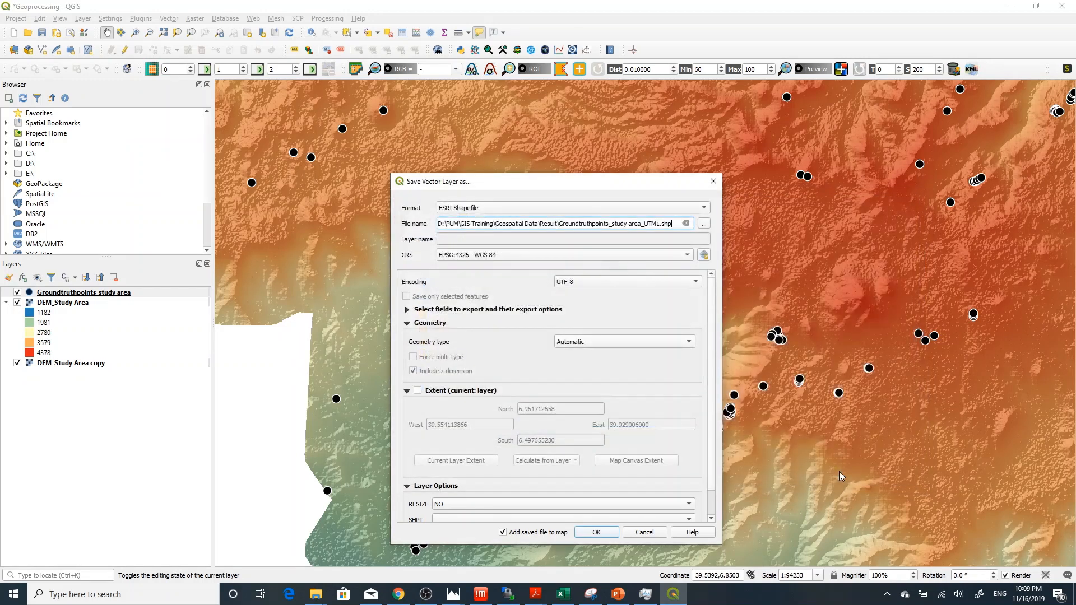
Step: Set the export CRS to EPSG:32637 - WGS 84 / UTM zone 37N and save the point shapefile
left_click(495, 257)
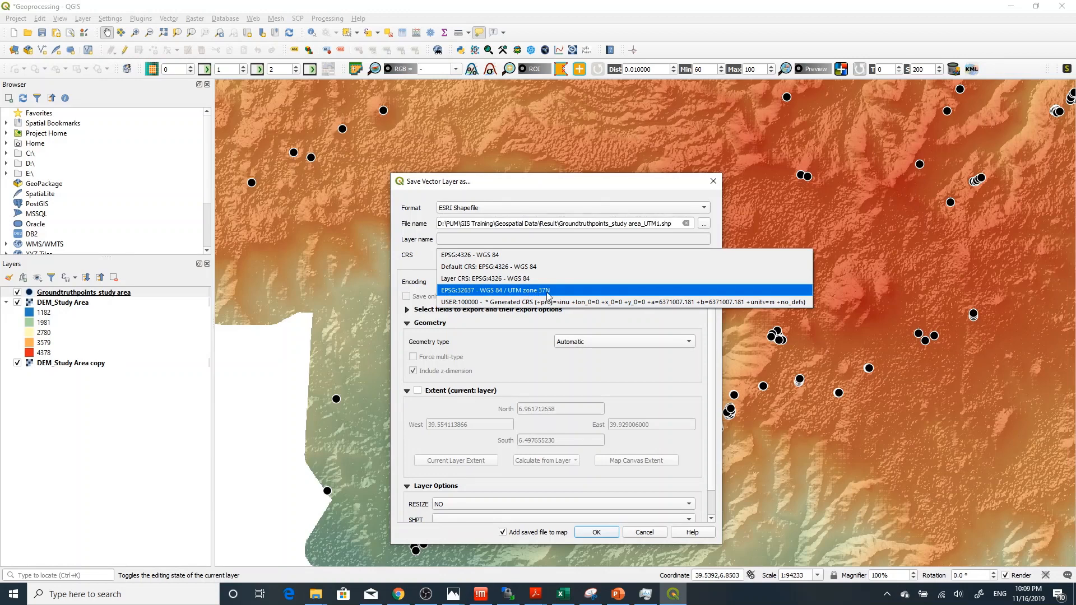
left_click(514, 290)
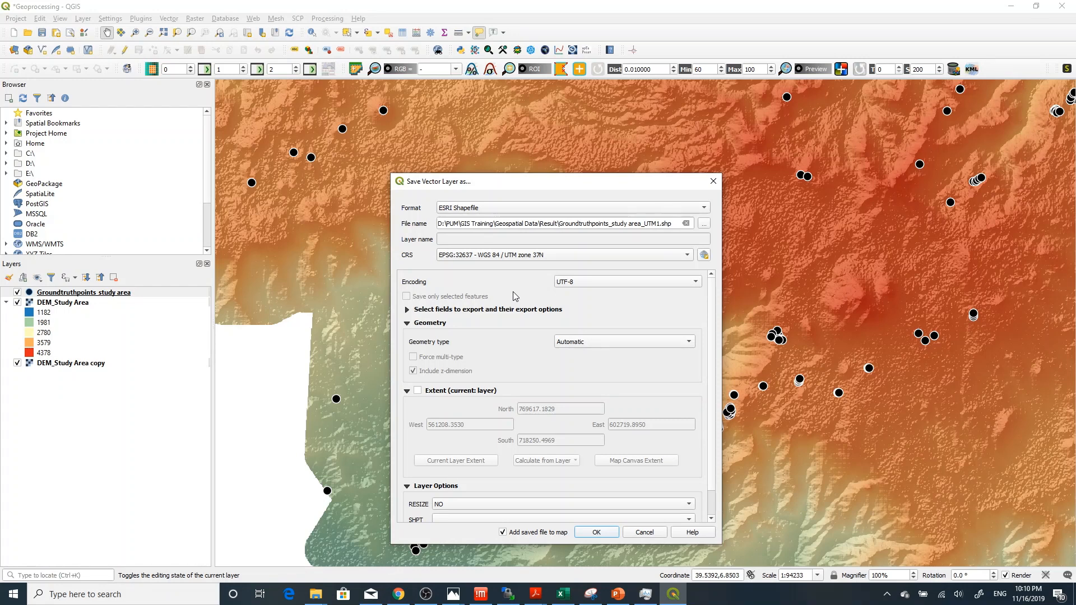
left_click(599, 532)
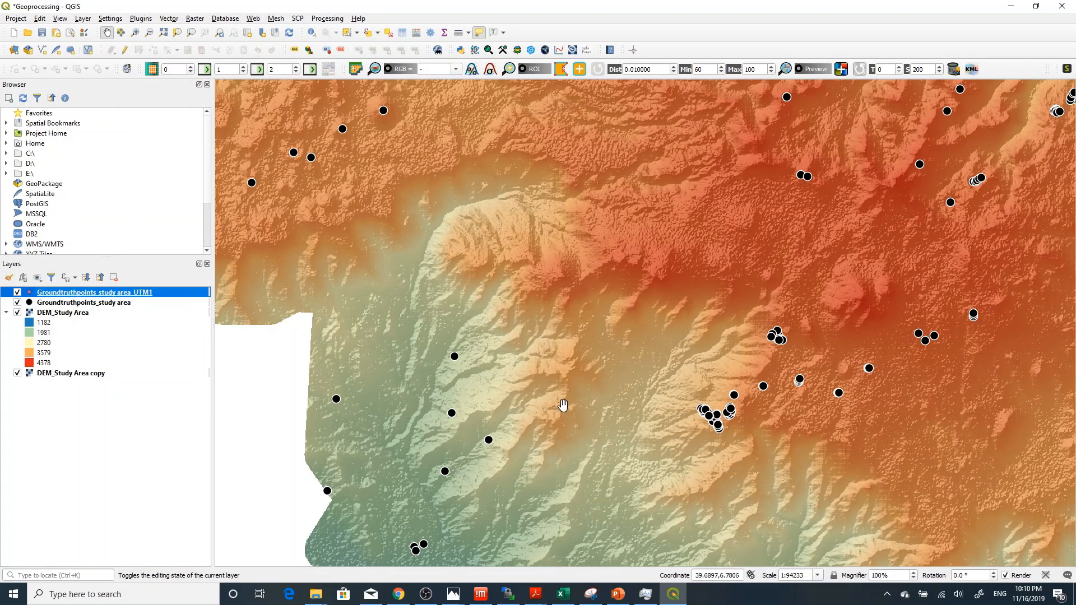
Step: Zoom the map to the Groundtruthpoints_study area_UTM1 layer and inspect its central cluster of points up close
right_click(144, 299)
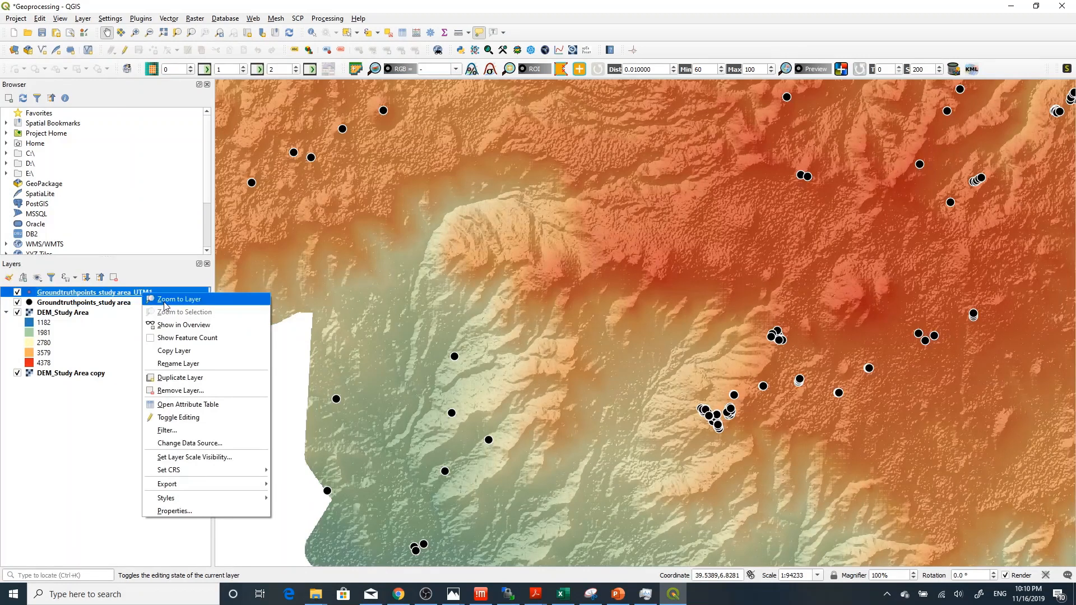
left_click(165, 303)
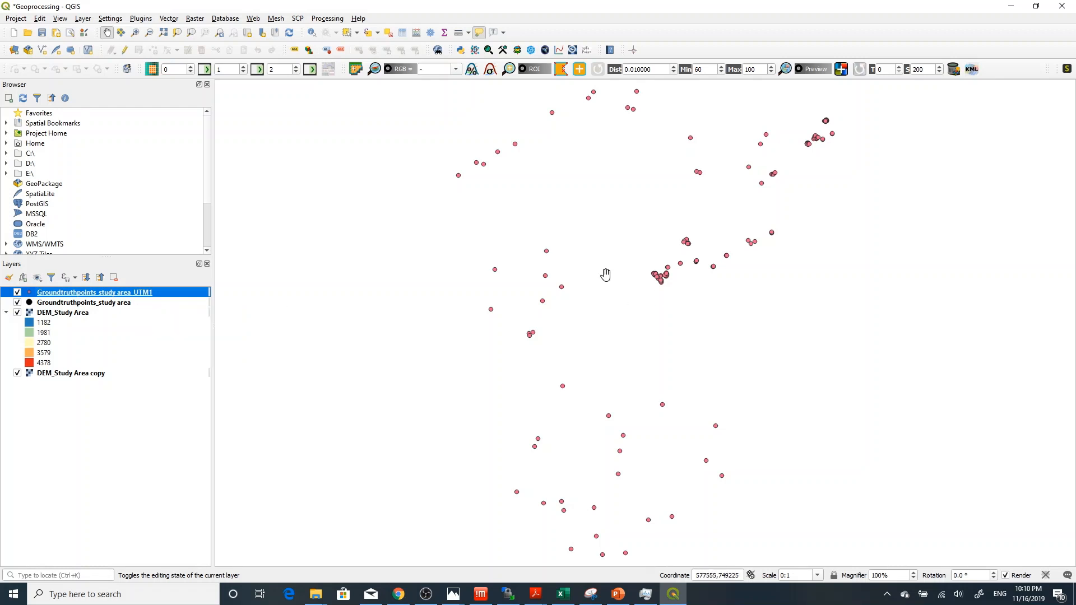
left_click(135, 32)
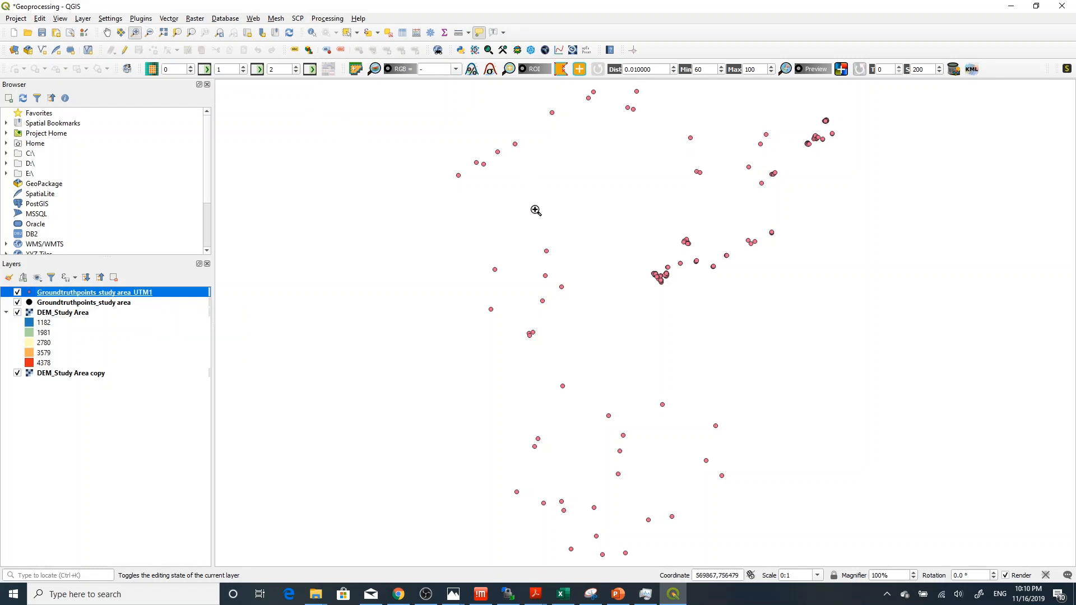
left_click_drag(489, 209, 820, 359)
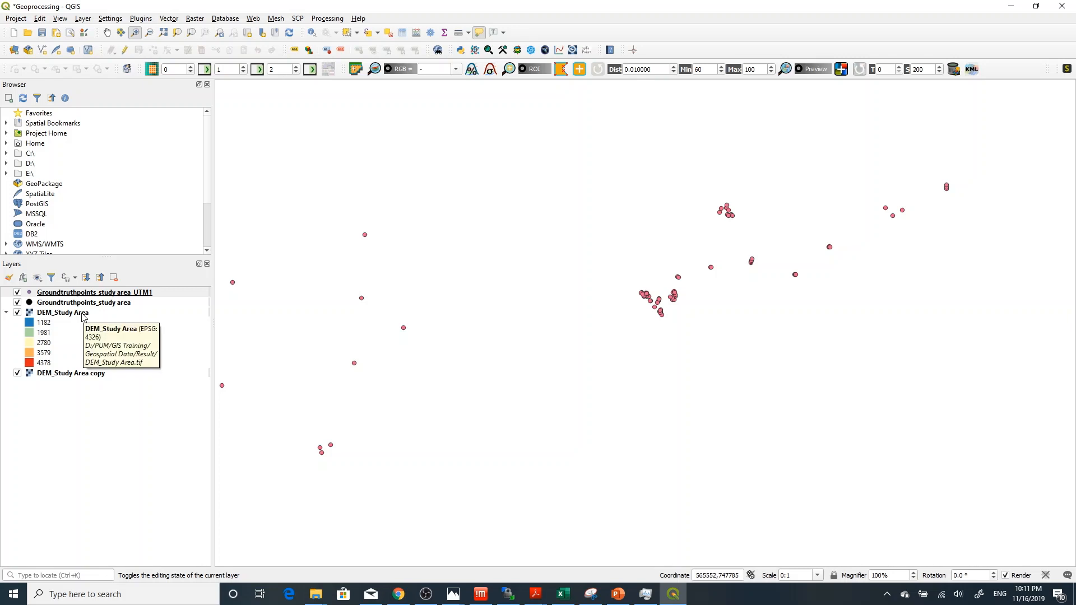
Step: Set up a raster export of the DEM_Study Area layer to DEM Study Area_UTM1 as GeoTIFF in the Result folder
right_click(82, 318)
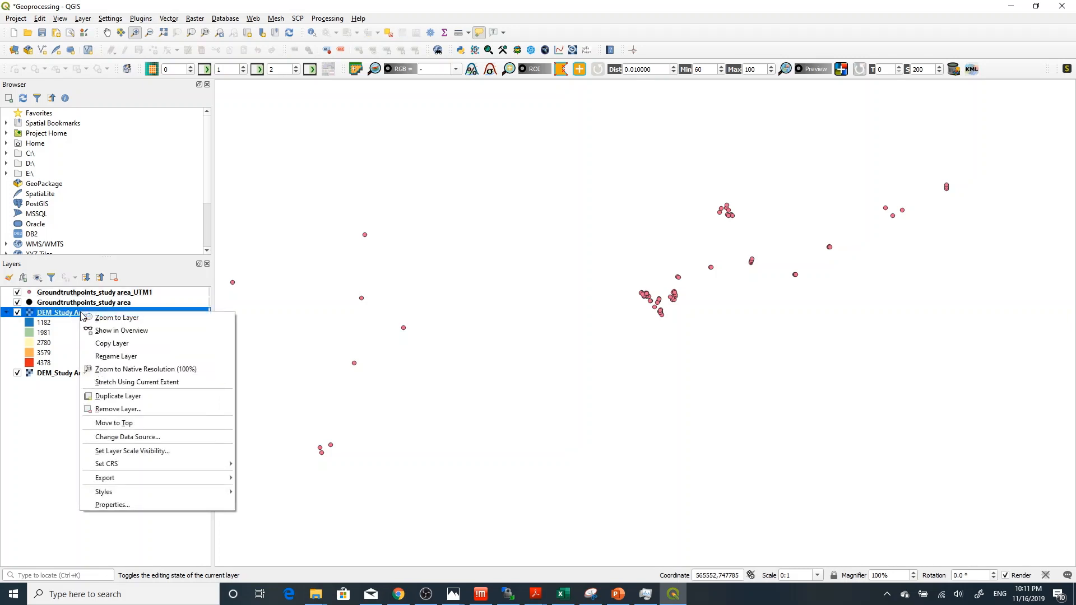
mouse_move(193, 481)
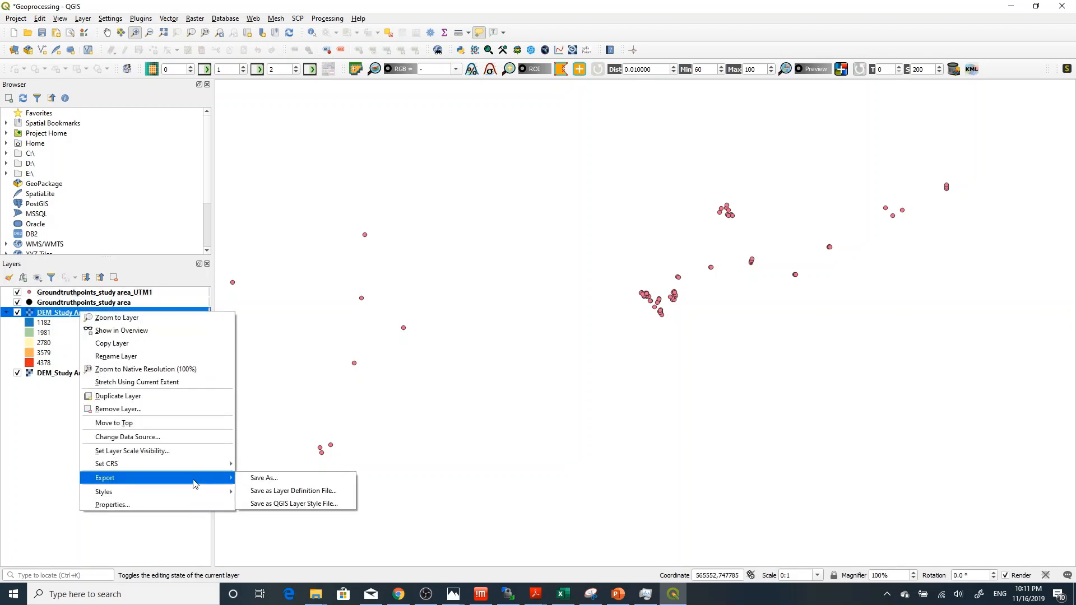
left_click(276, 478)
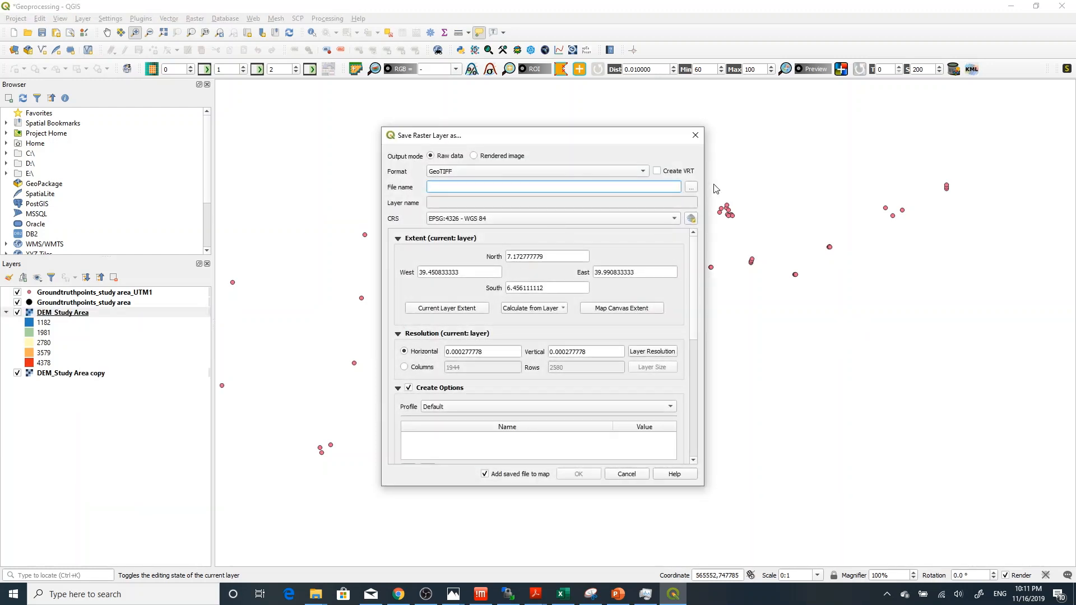
left_click(691, 187)
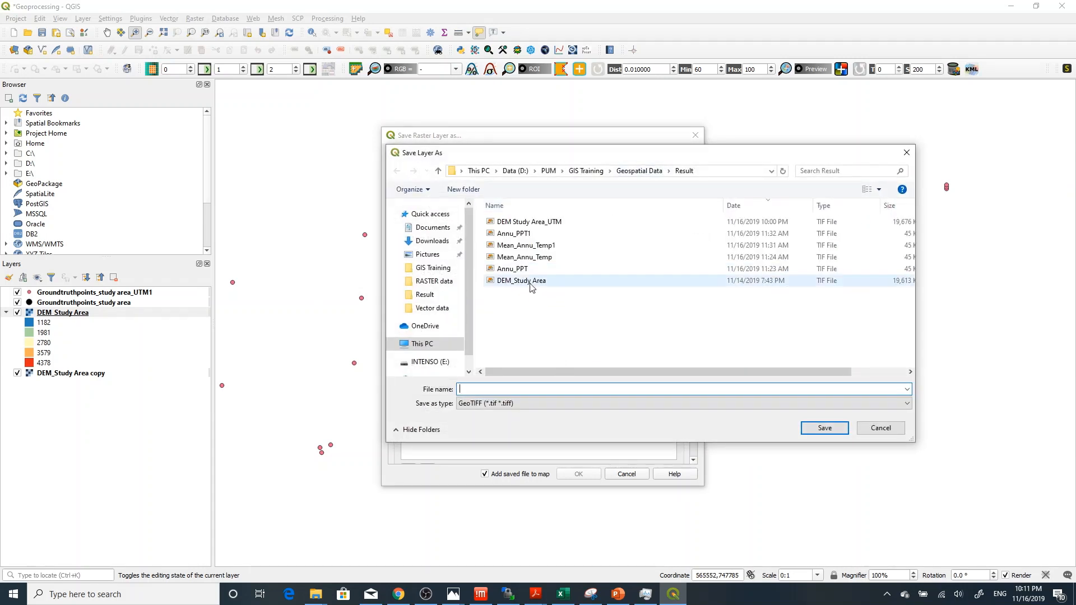
left_click(533, 287)
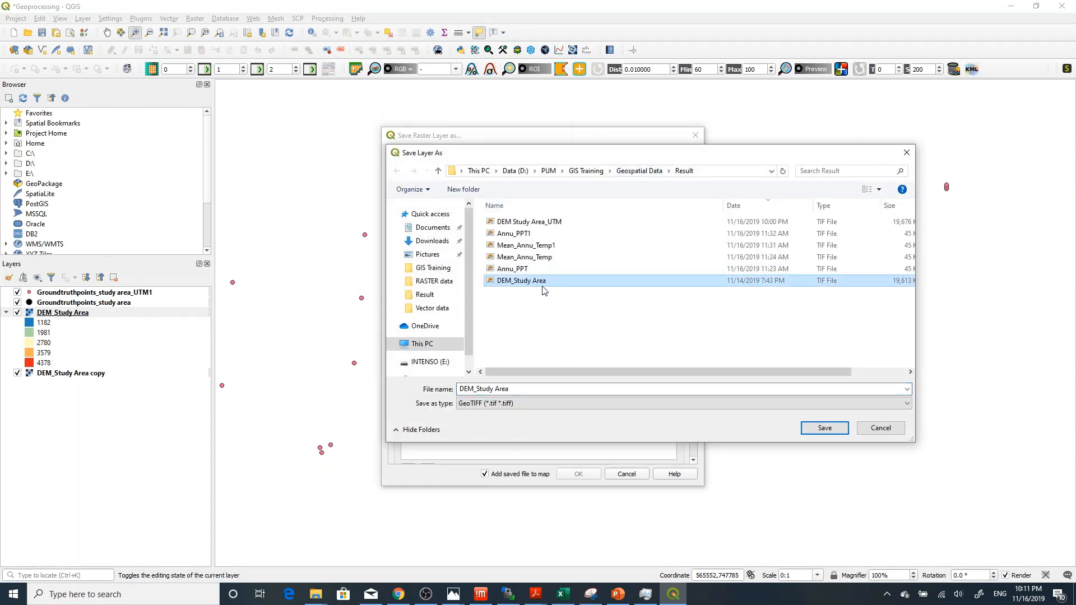
left_click(555, 223)
left_click(538, 388)
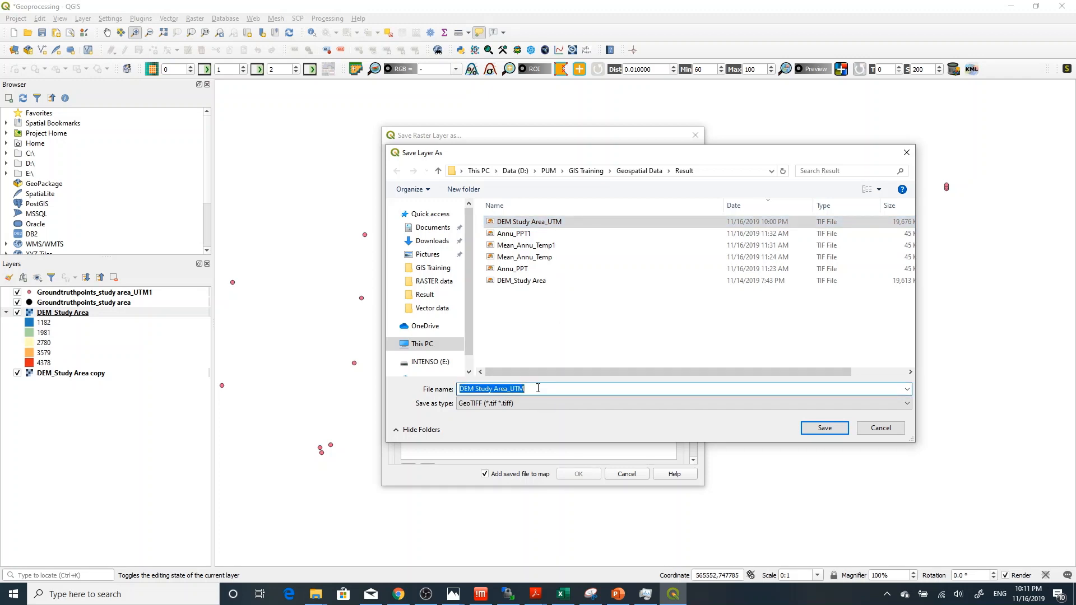
left_click(538, 387)
type("1")
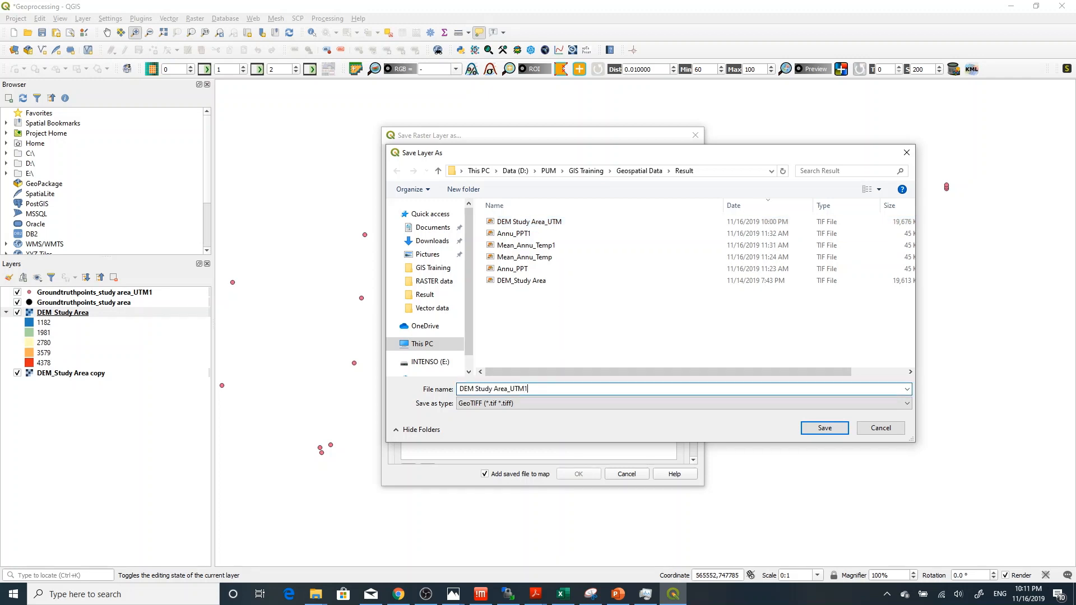
left_click(835, 429)
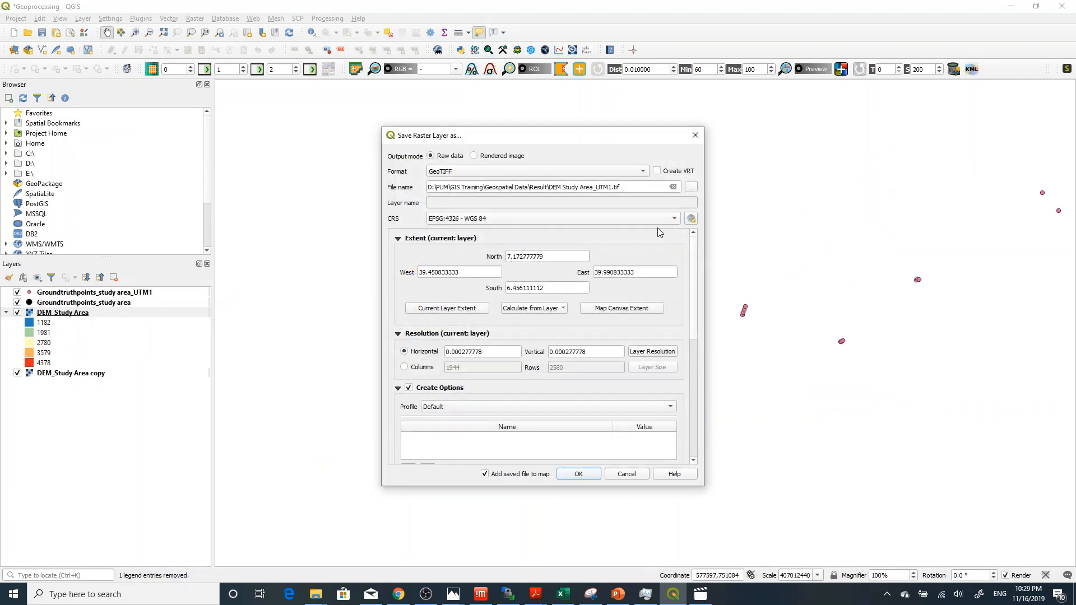
left_click(669, 222)
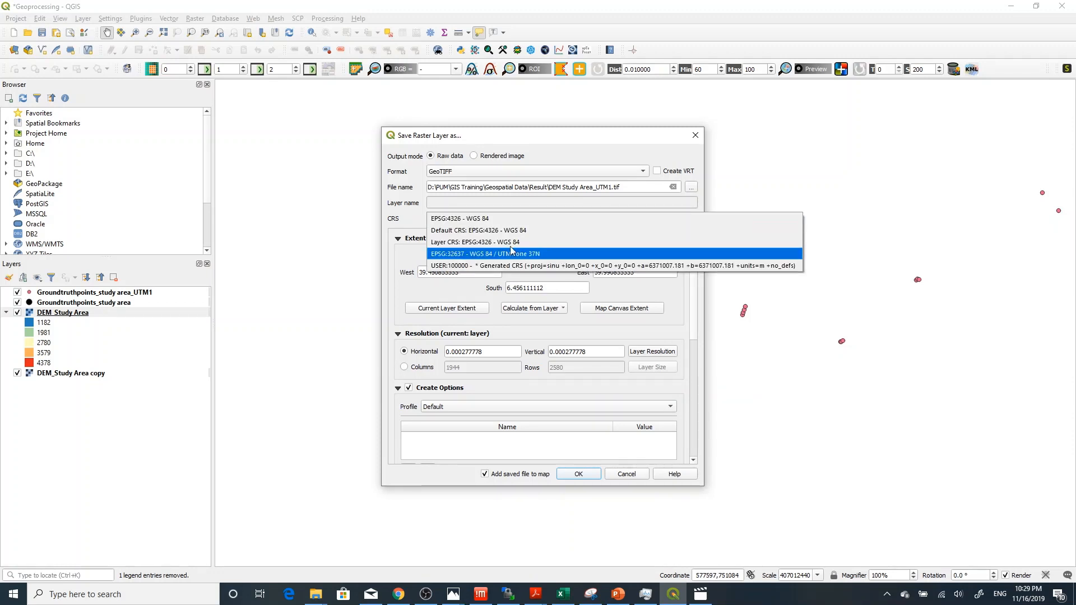
left_click(472, 218)
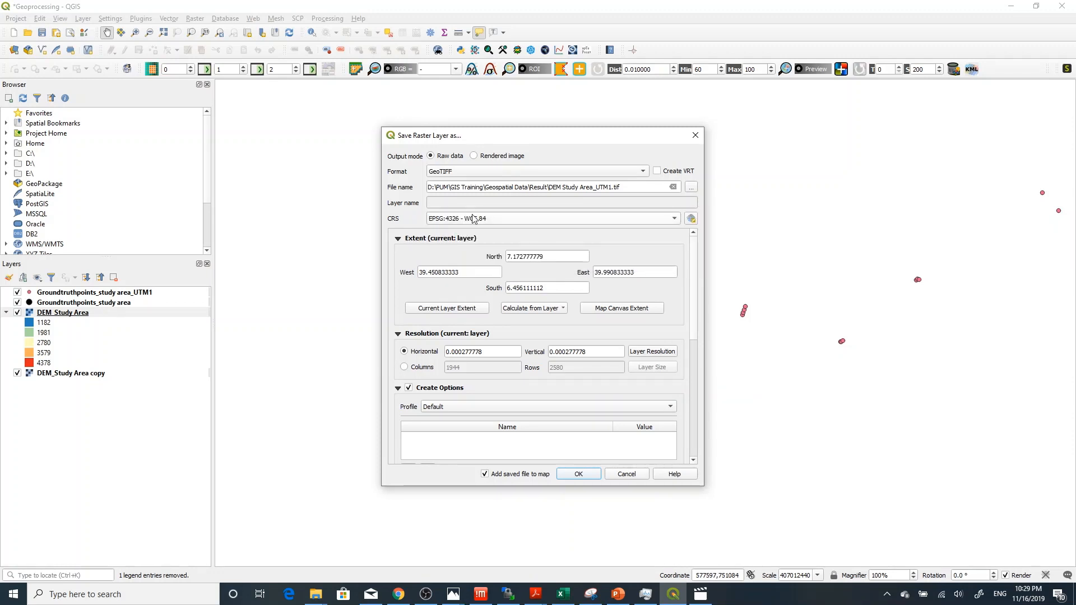
left_click(621, 219)
left_click(415, 224)
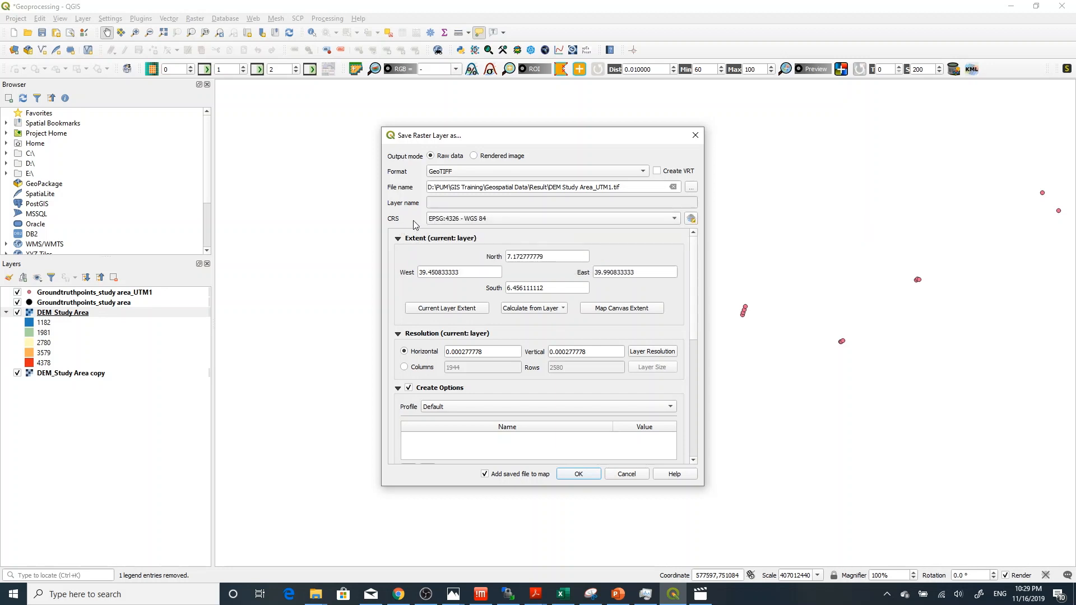
Step: Set the raster export CRS to EPSG:32637 - WGS 84 / UTM zone 37N and save the reprojected DEM
left_click(691, 220)
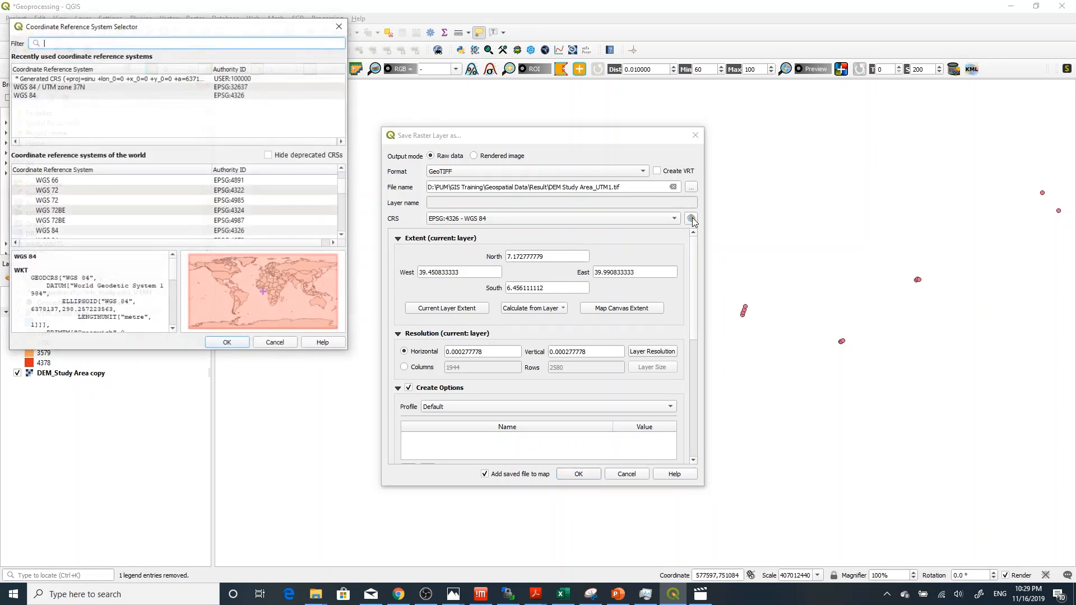
left_click_drag(227, 27, 584, 45)
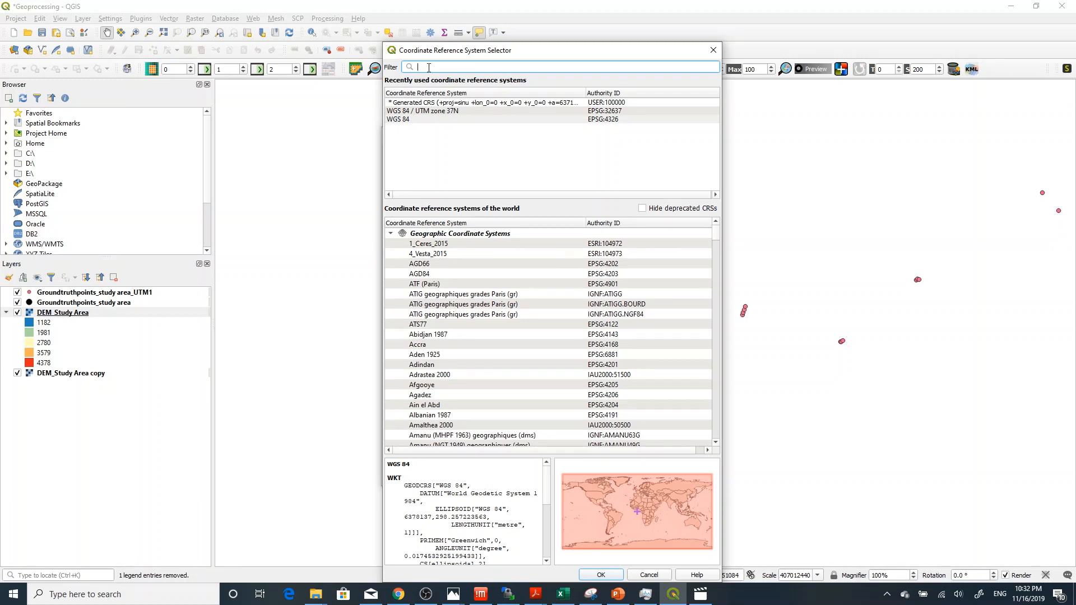
type("WG")
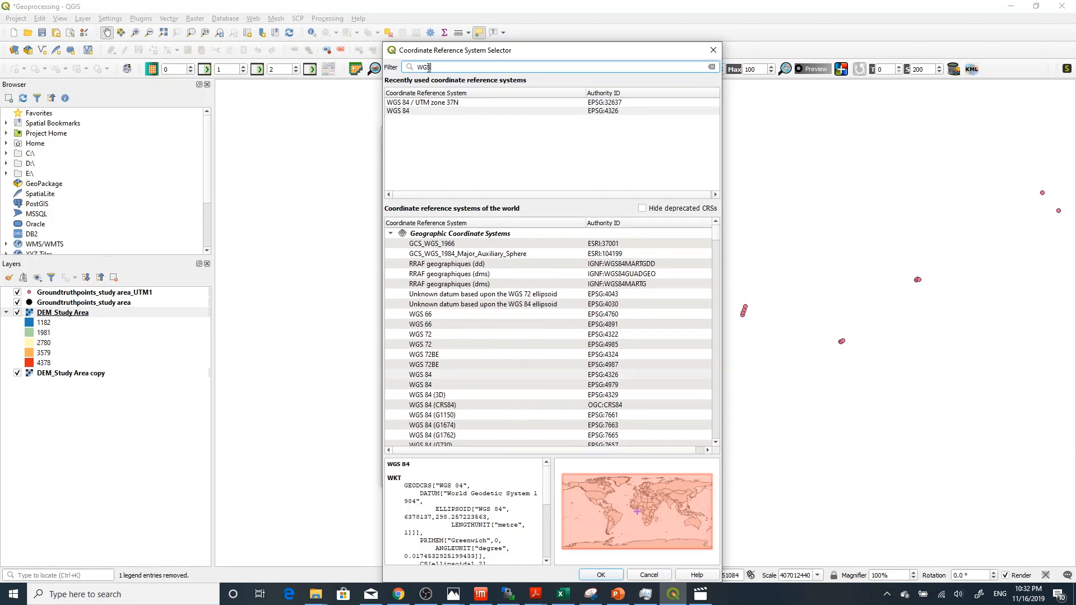
type("S 8")
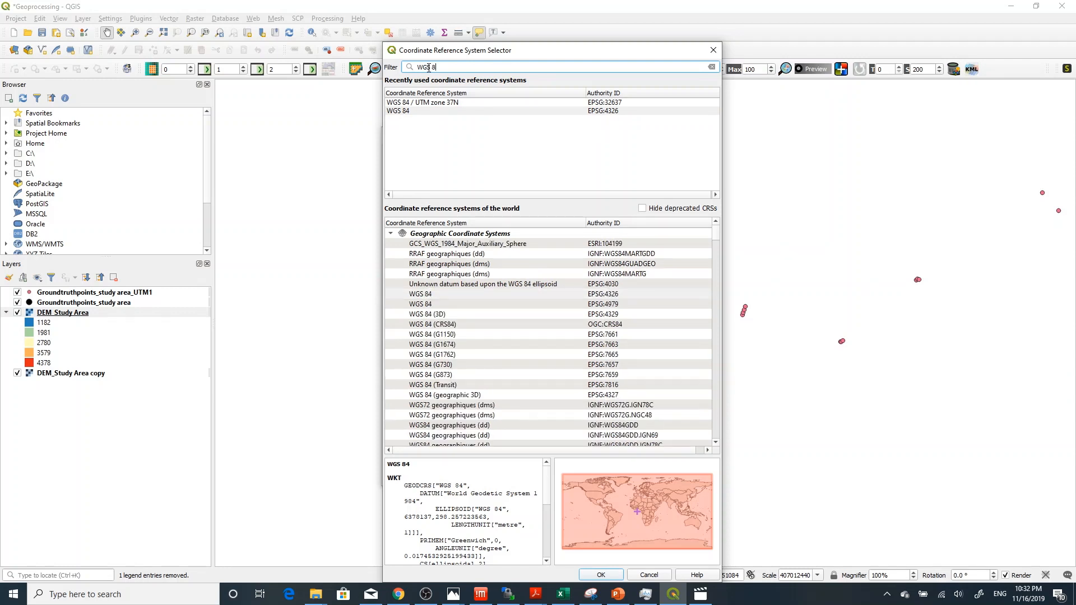
type("4")
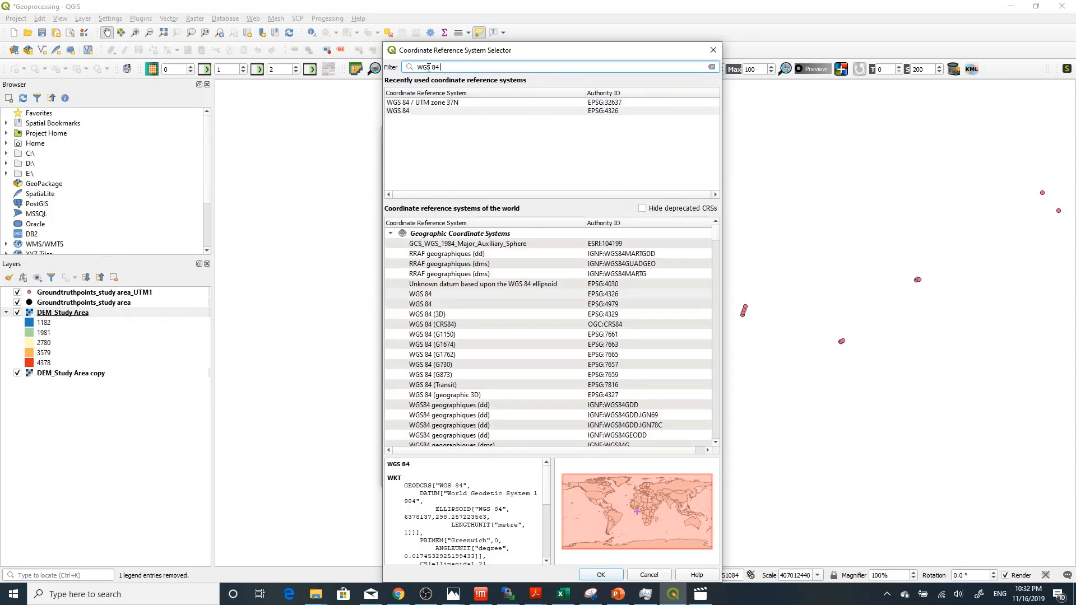
type(" UTM")
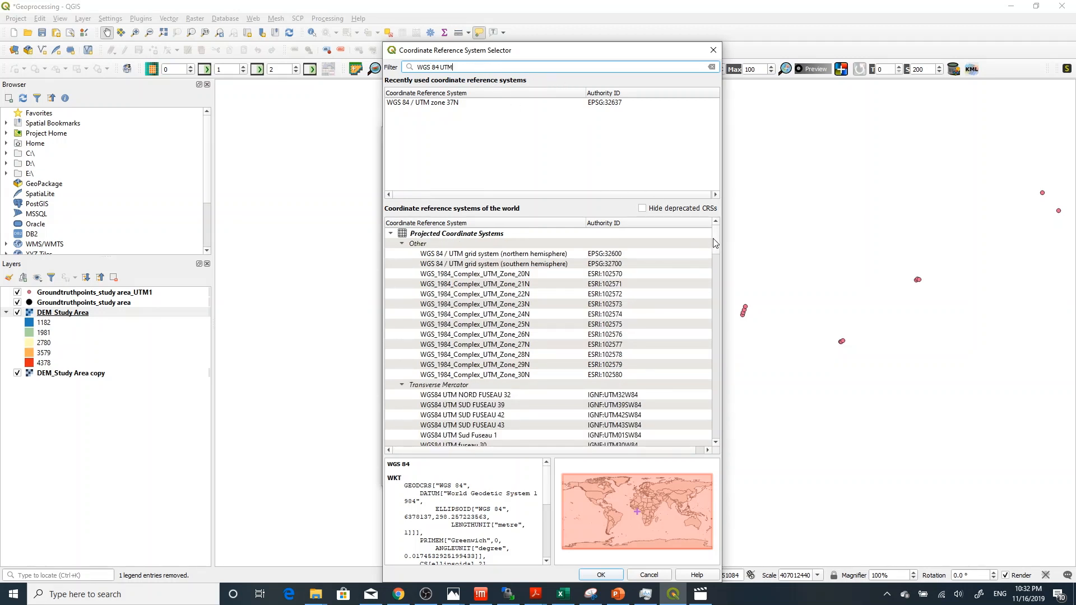
left_click_drag(715, 243, 711, 331)
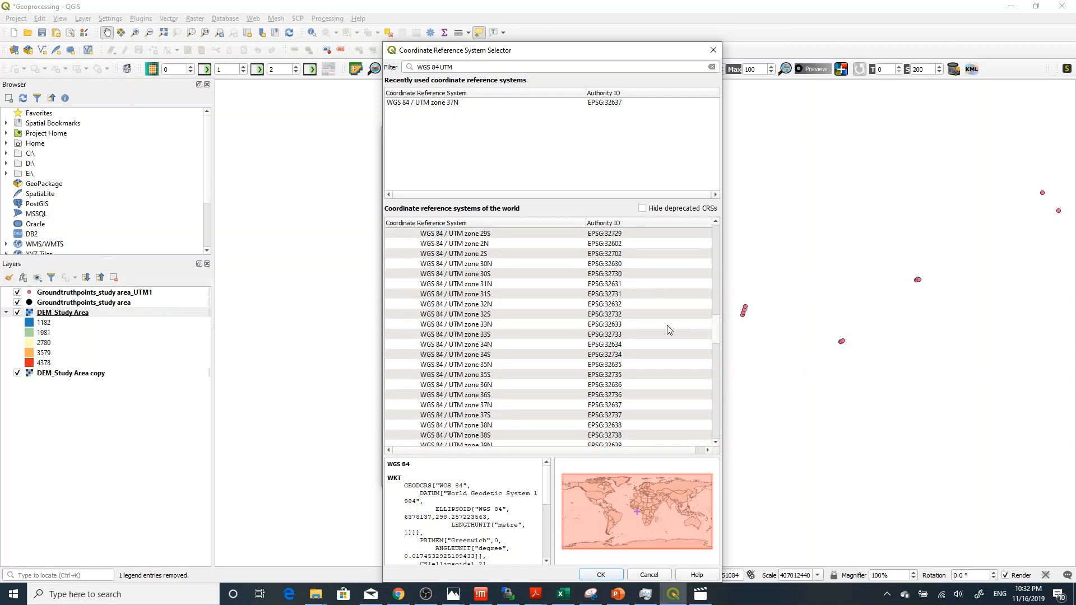
left_click(500, 404)
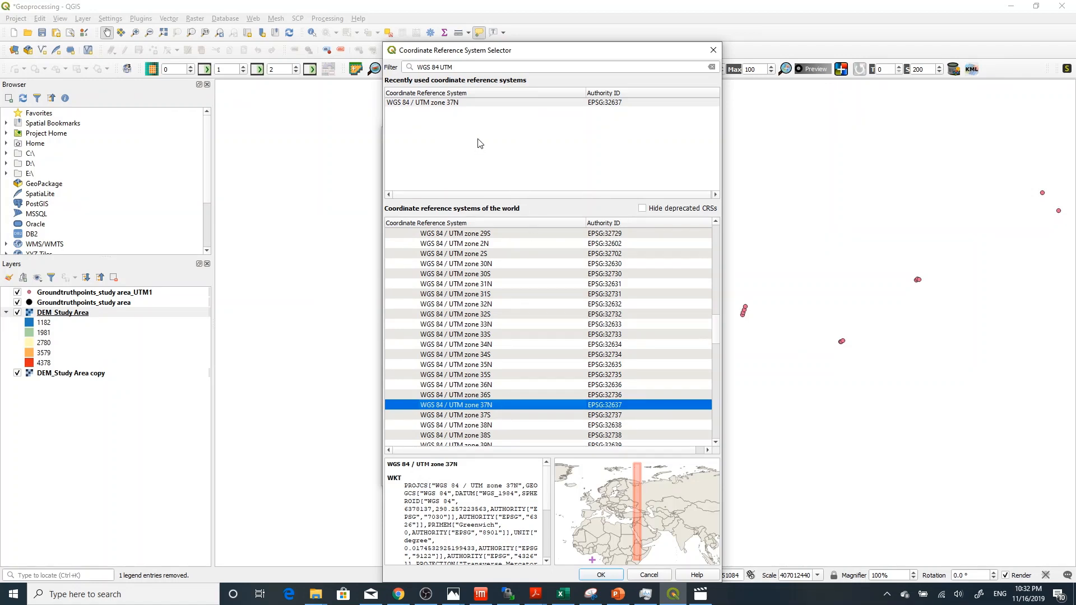
left_click_drag(544, 51, 446, 8)
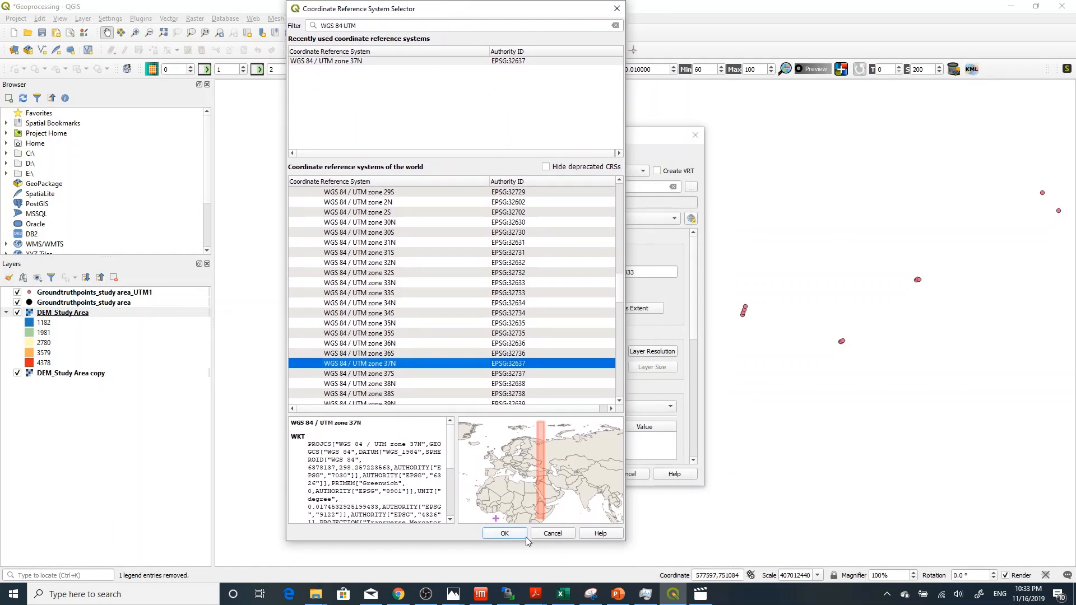
left_click(510, 535)
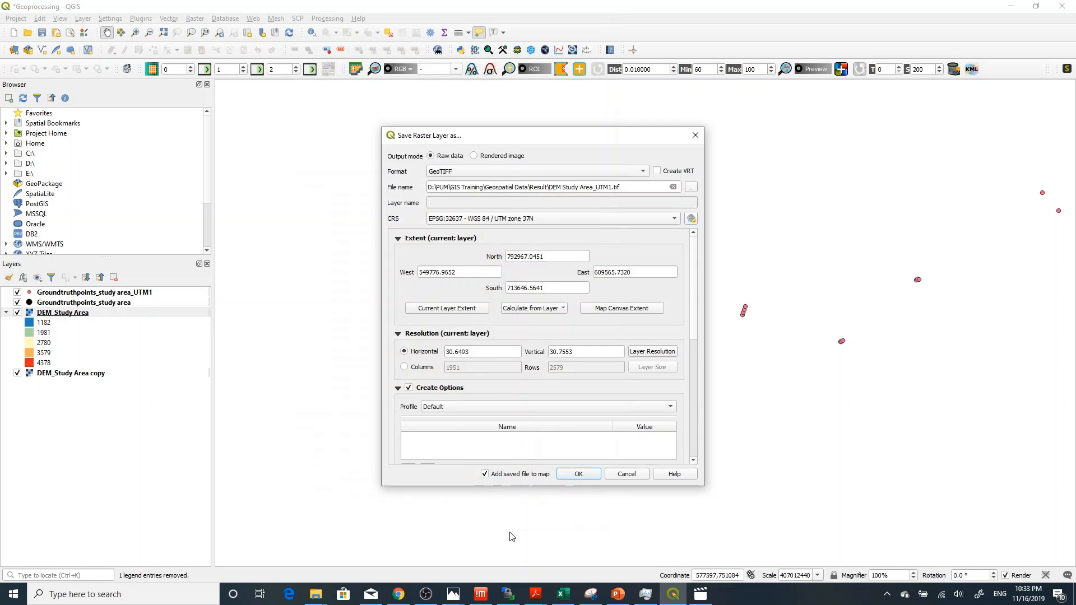
left_click(578, 474)
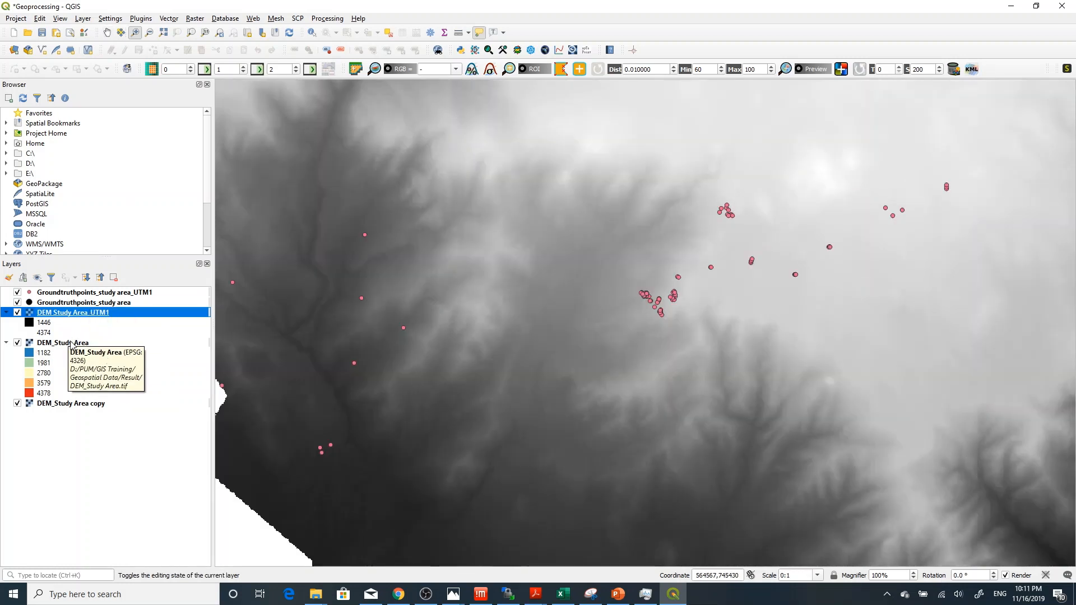
Step: Compare the DEM_Study Area and DEM Study Area_UTM1 layers by alternately zooming the map to each one
right_click(70, 342)
left_click(106, 348)
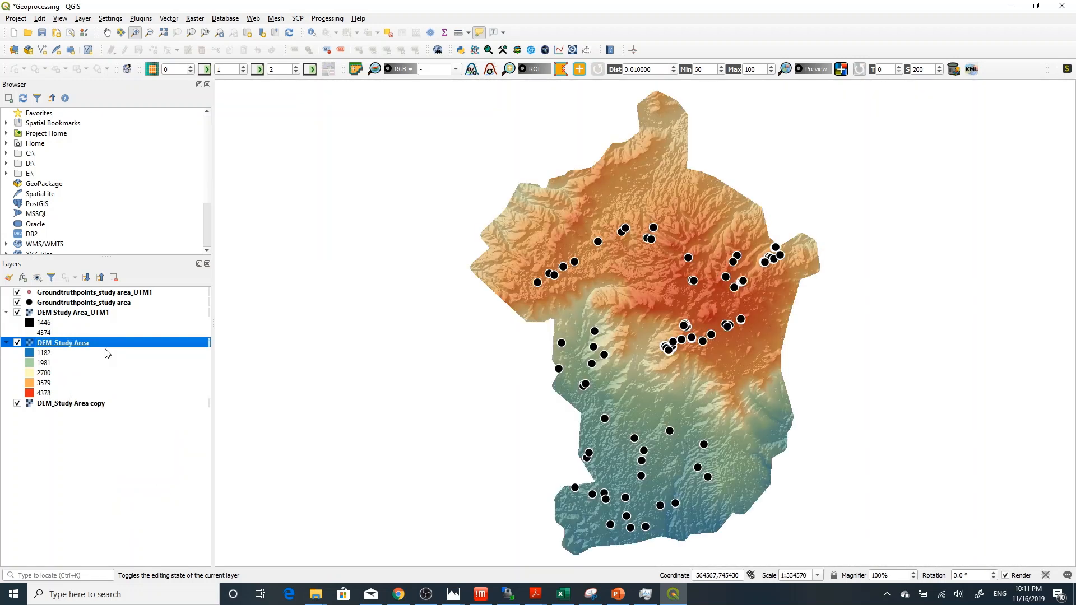
right_click(96, 317)
left_click(132, 319)
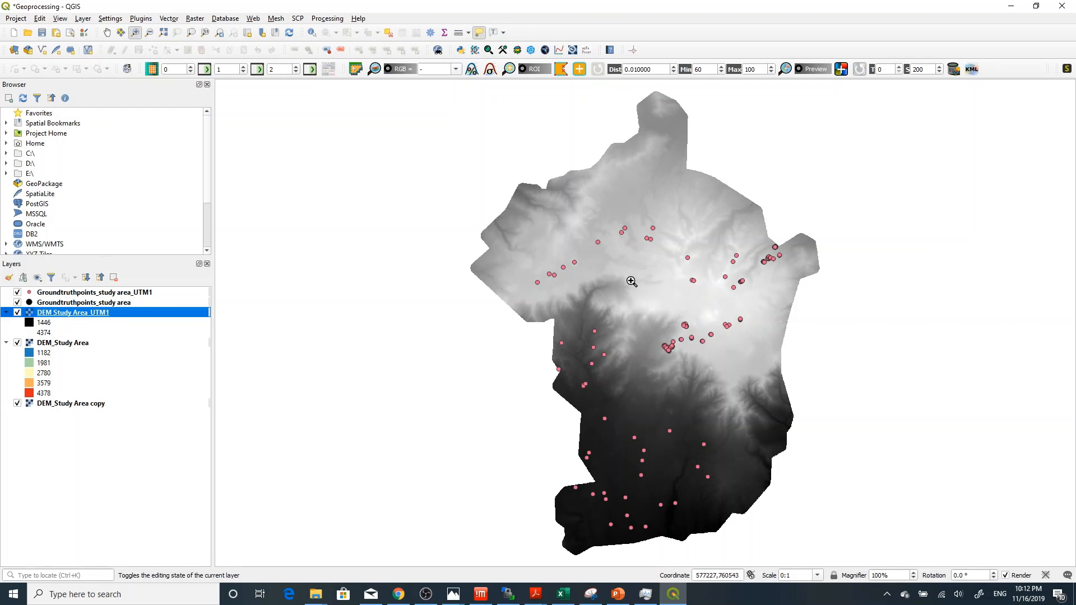
right_click(80, 344)
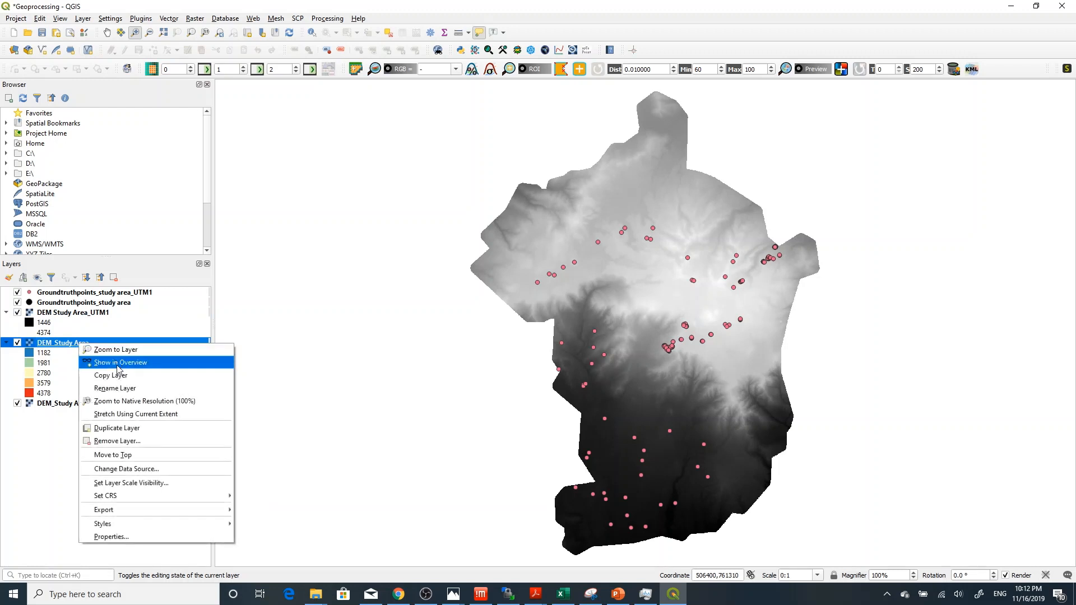
left_click(126, 350)
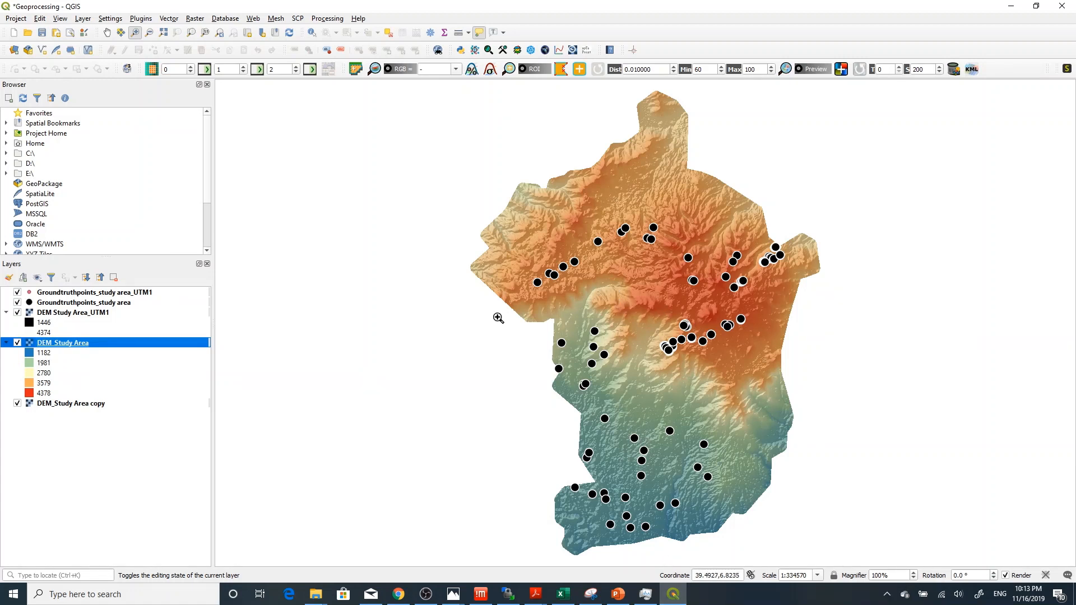
right_click(102, 310)
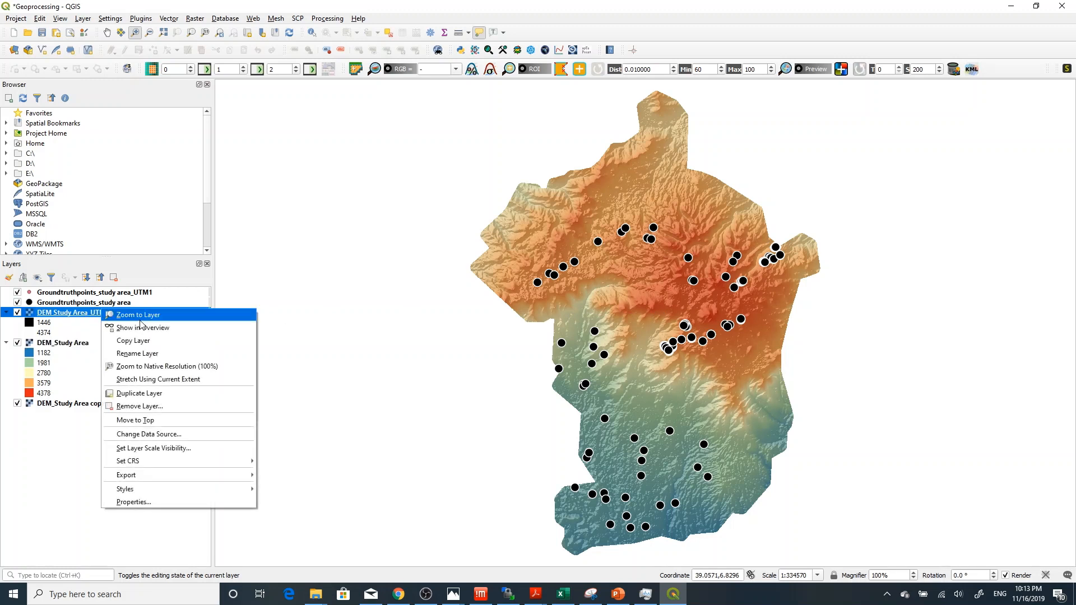
left_click(144, 315)
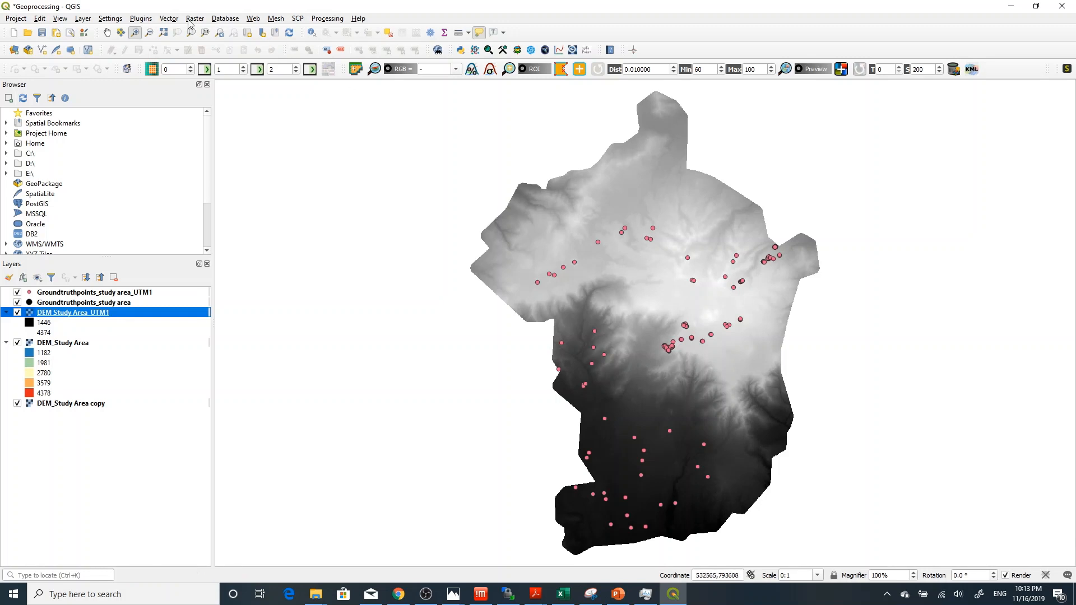
Step: Start the vector Buffer geoprocessing tool with Groundtruthpoints_study area_UTM1 [EPSG:32637] as the input layer
left_click(169, 20)
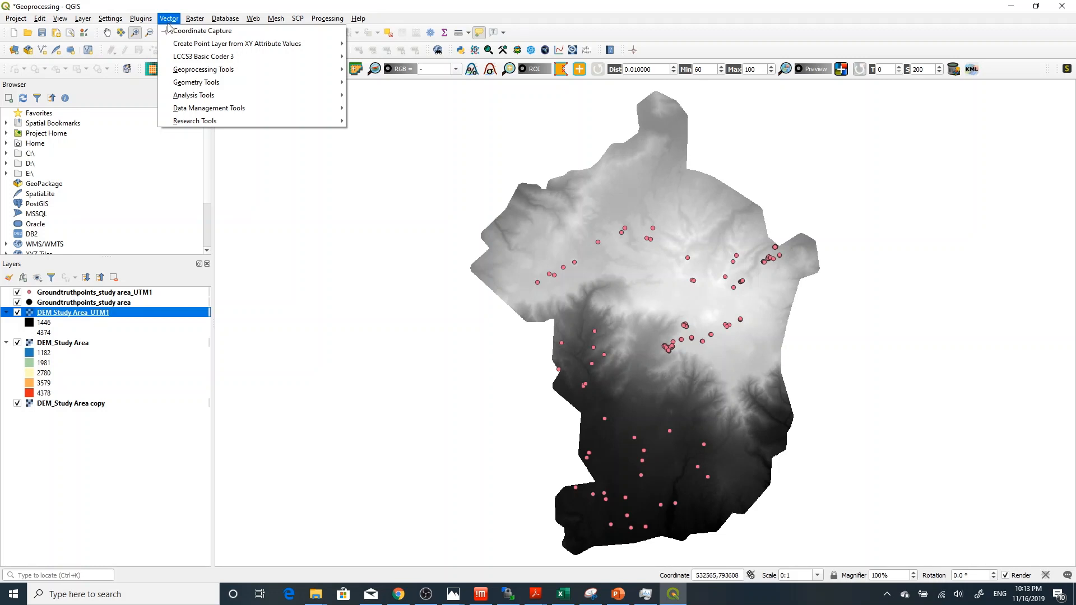
mouse_move(208, 72)
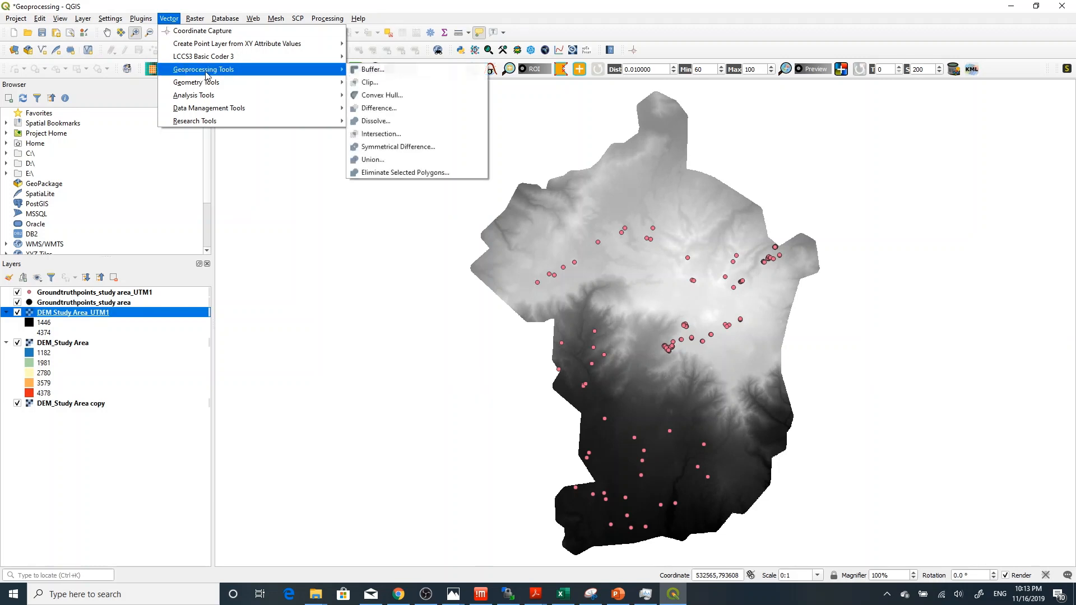
left_click(393, 73)
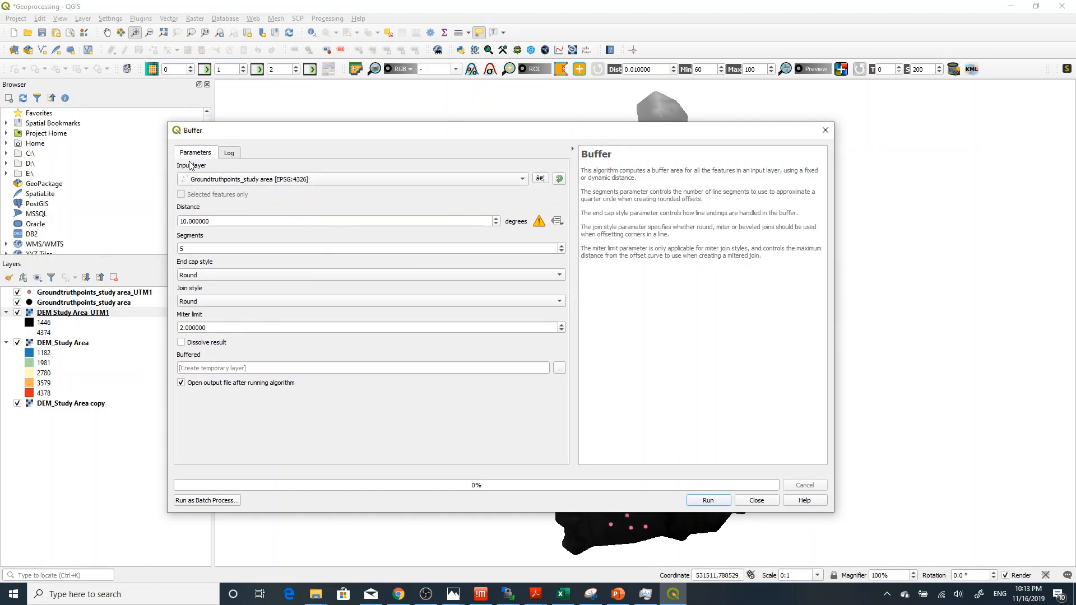
left_click(254, 180)
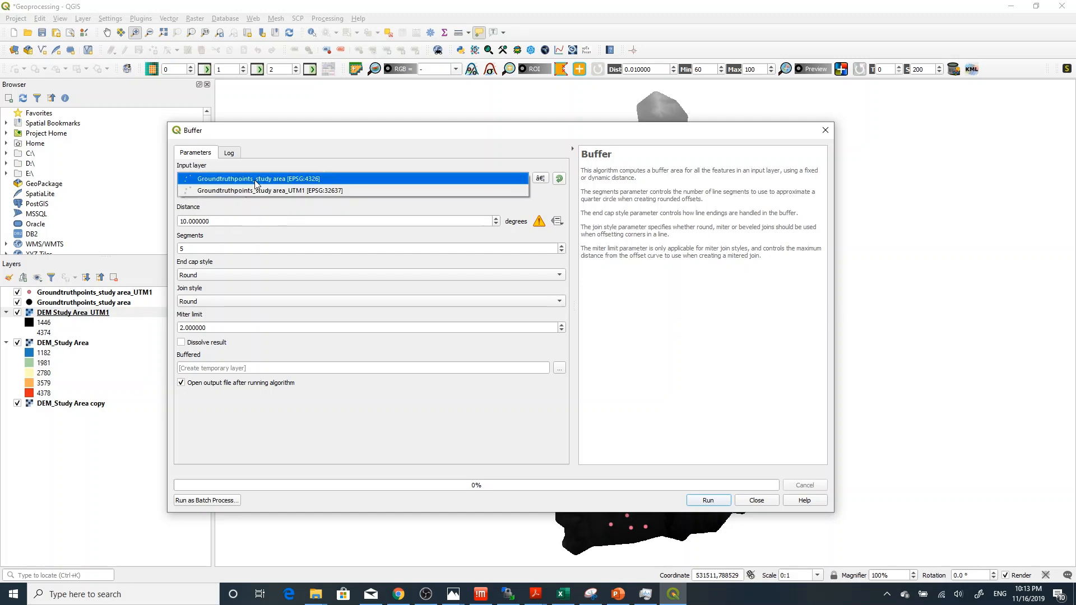
left_click(282, 182)
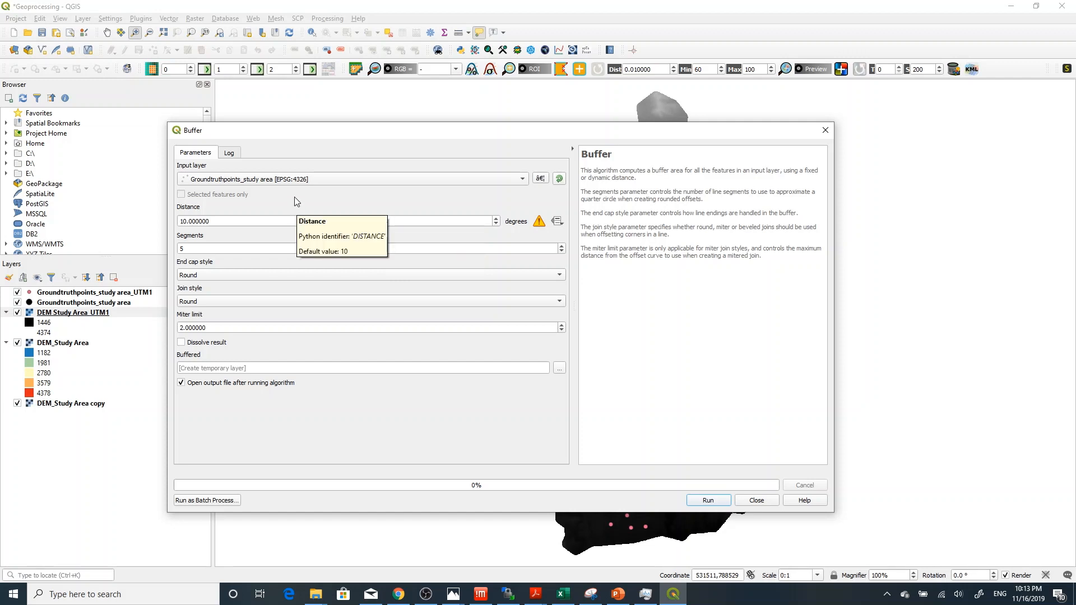
left_click(310, 184)
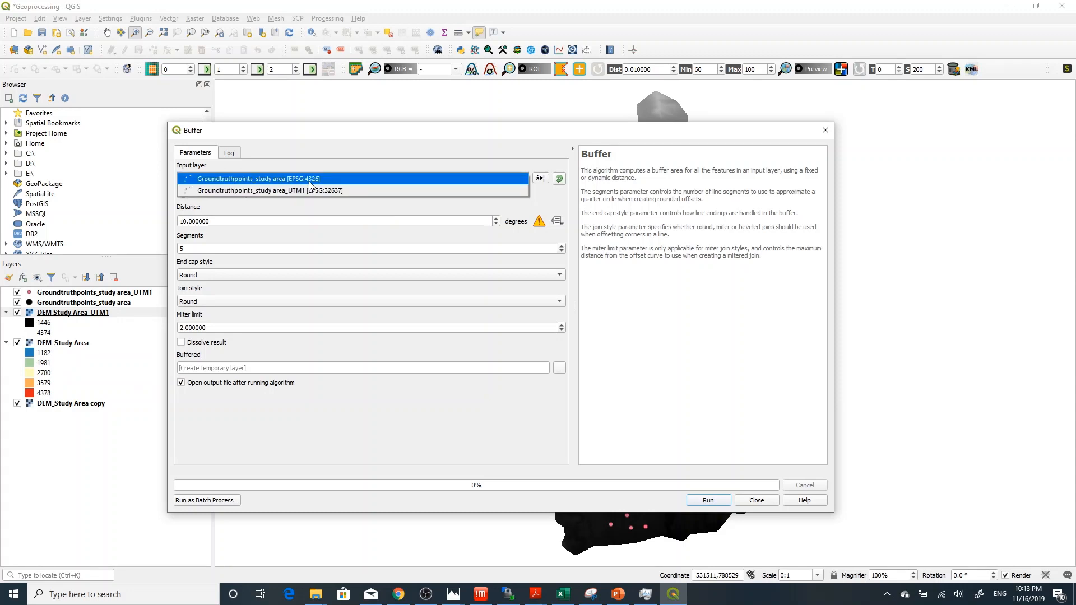
left_click(311, 191)
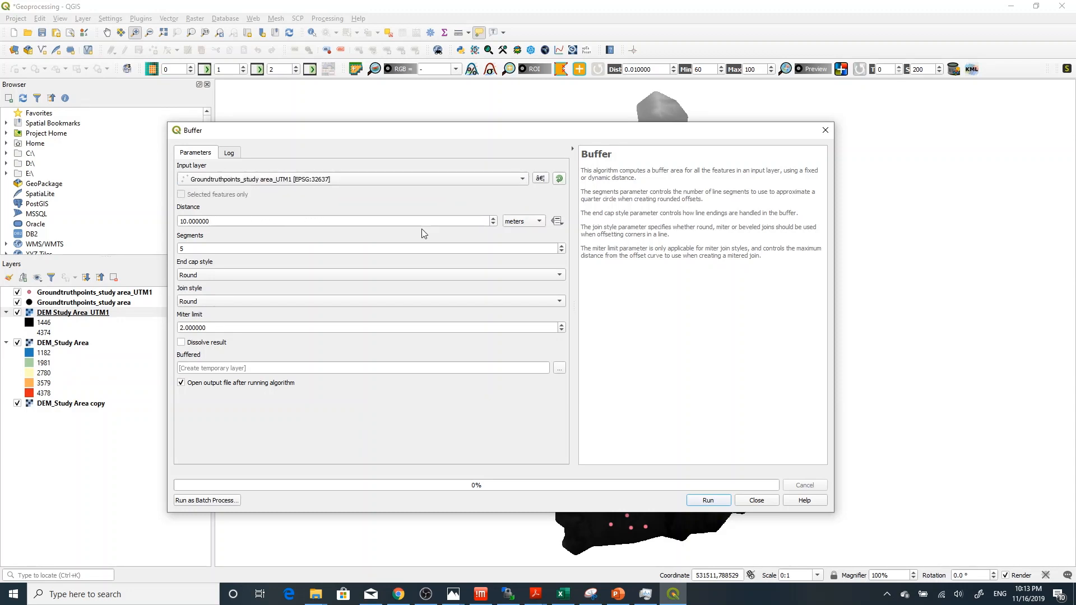
Step: Set the buffer distance to 500 meters and enable dissolving of the result
left_click(539, 222)
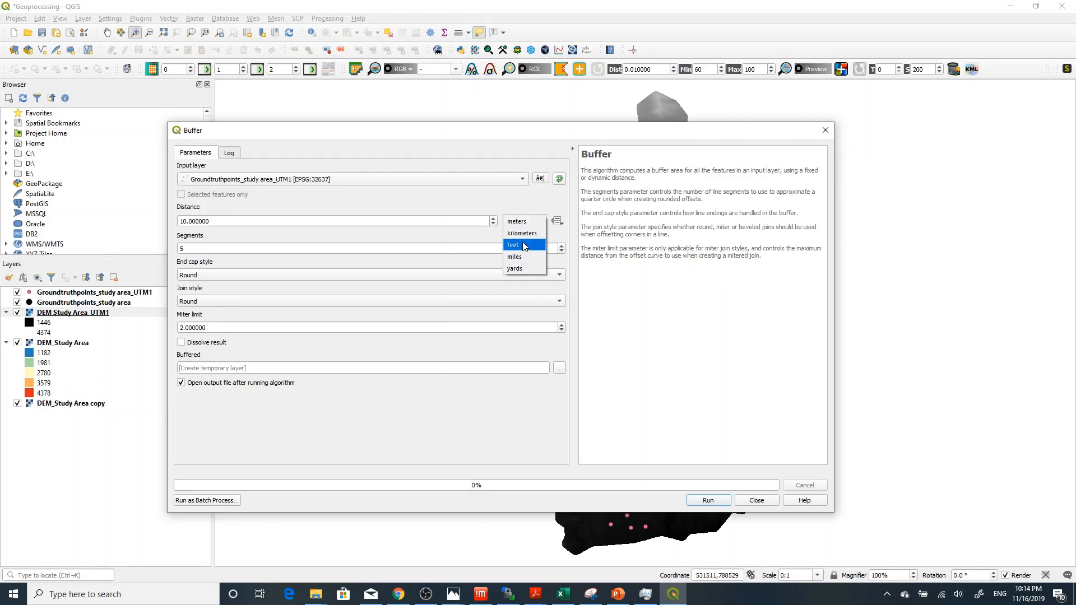
left_click(375, 211)
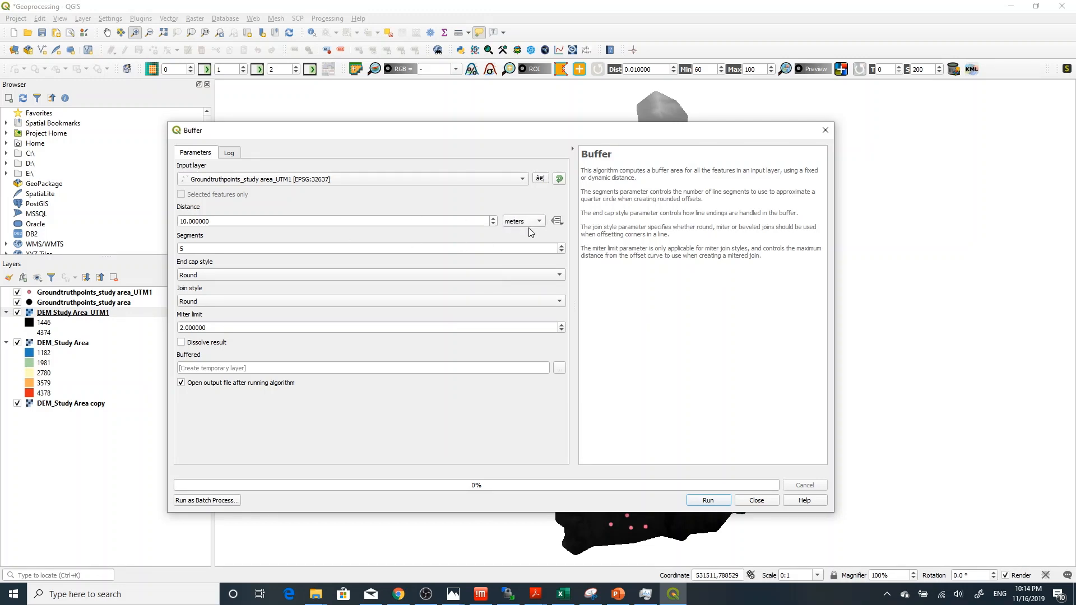
left_click_drag(285, 221, 170, 222)
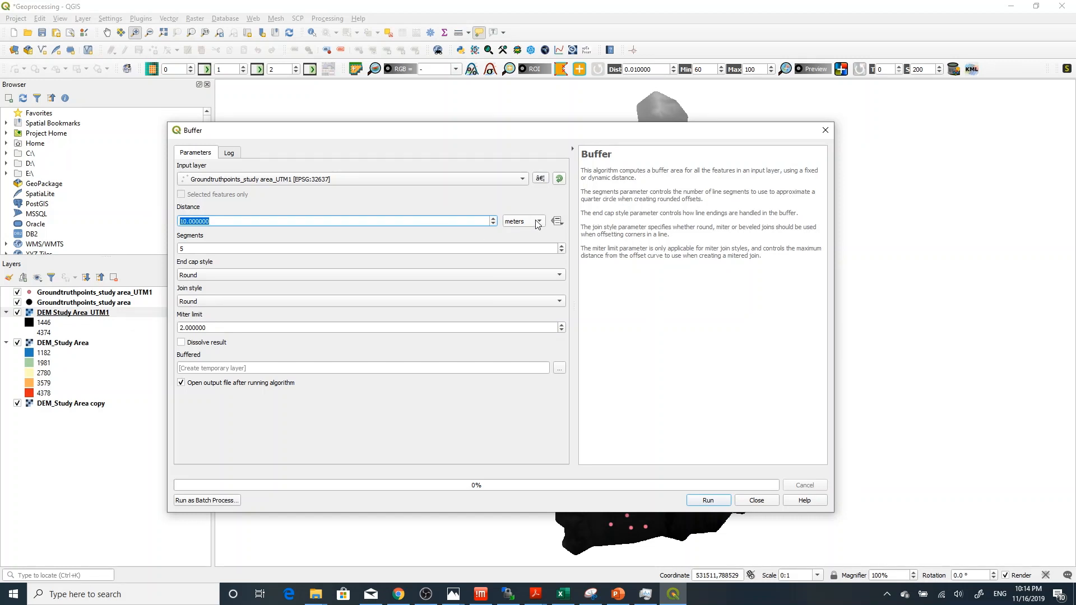
type("5")
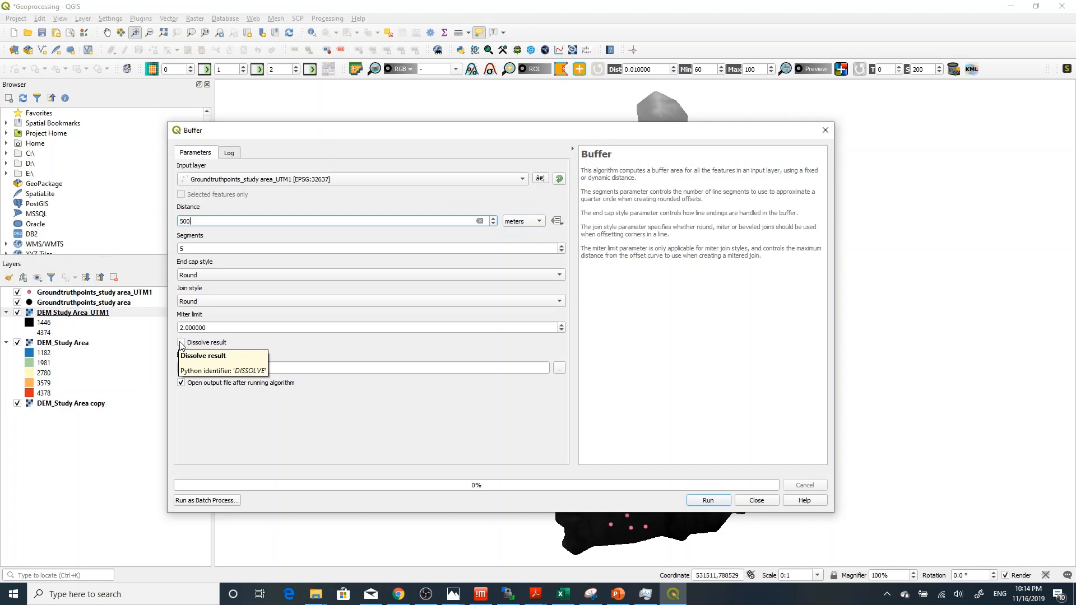
left_click(180, 342)
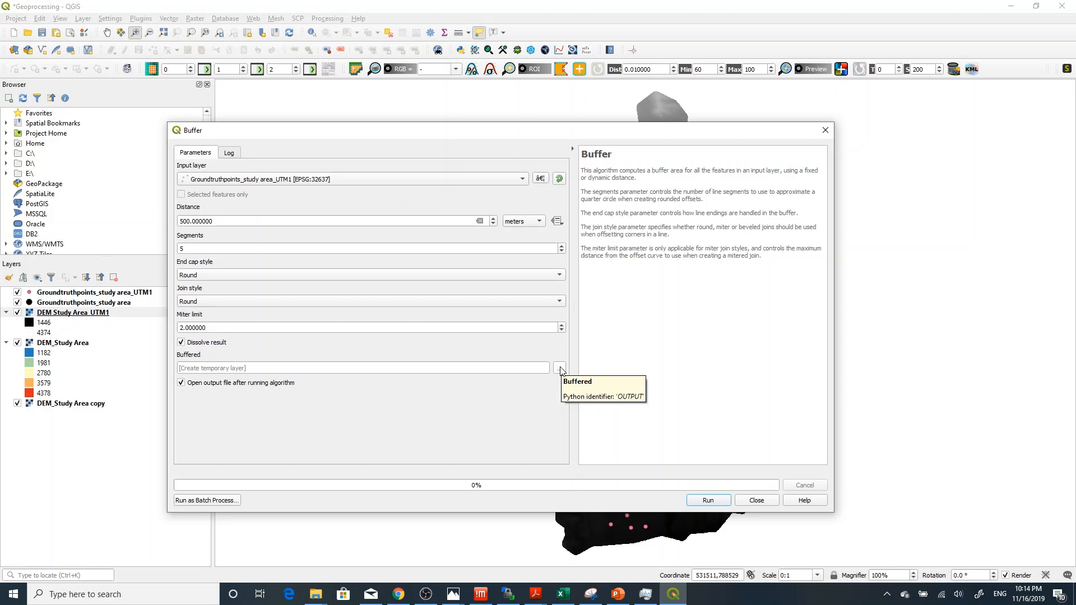
Step: Choose to save the buffer output to a file in the Result folder, using the SHP file format
left_click(562, 370)
left_click(572, 385)
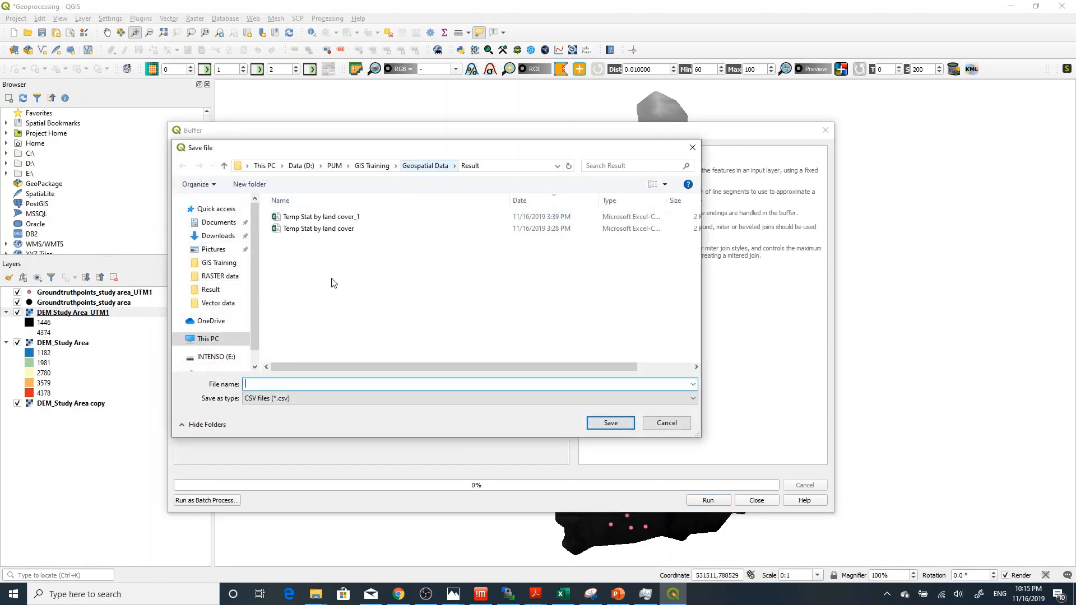
left_click(303, 398)
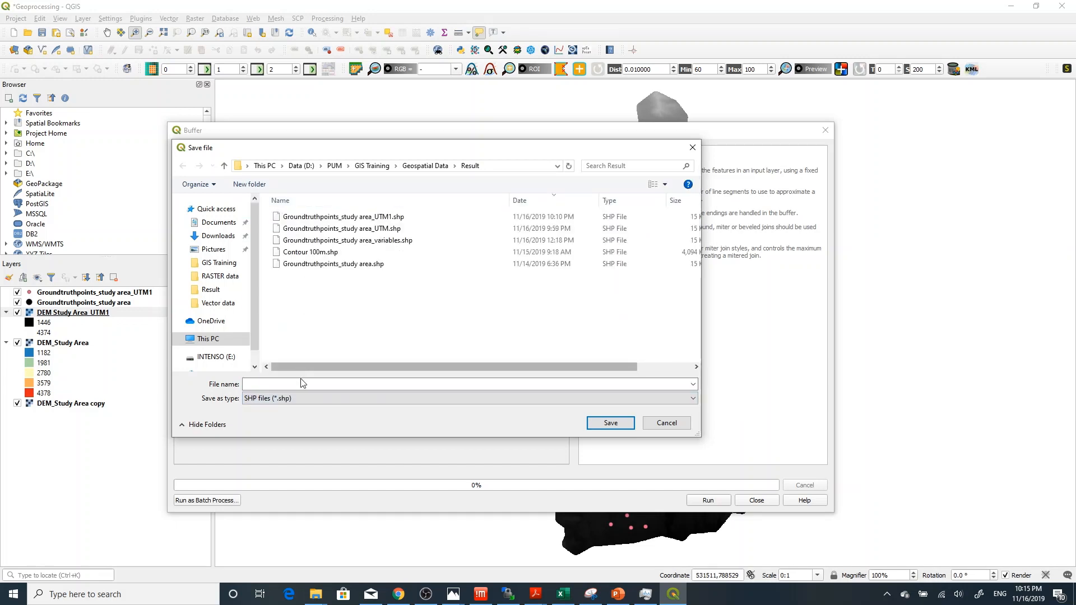
left_click(302, 383)
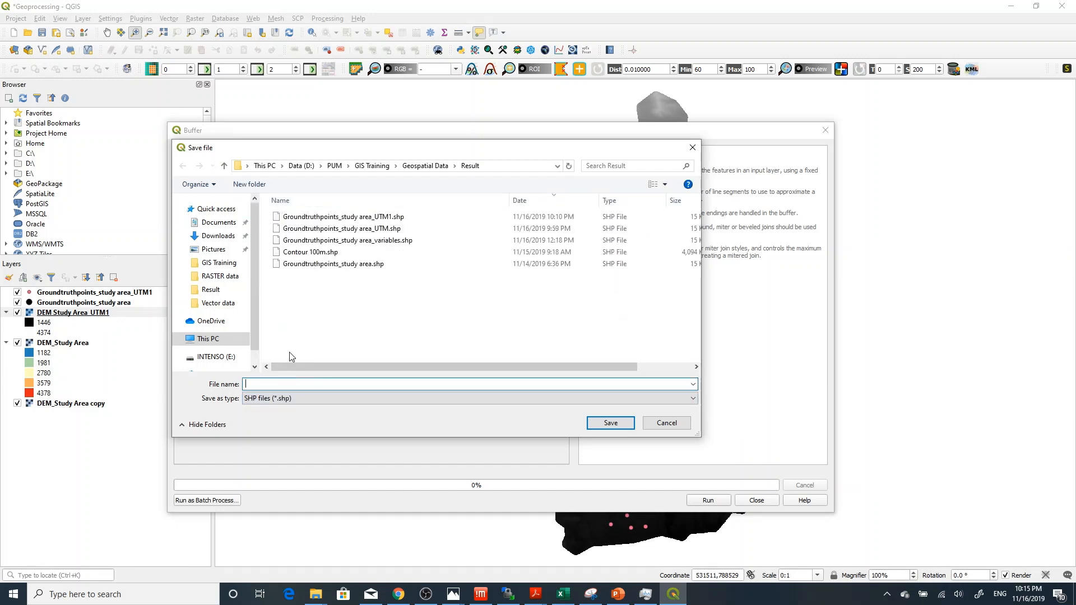
Step: Name the output Groundtruthpoints_study area_UTM1_buffer500m.shp, run the buffer, and close the tool
left_click(365, 217)
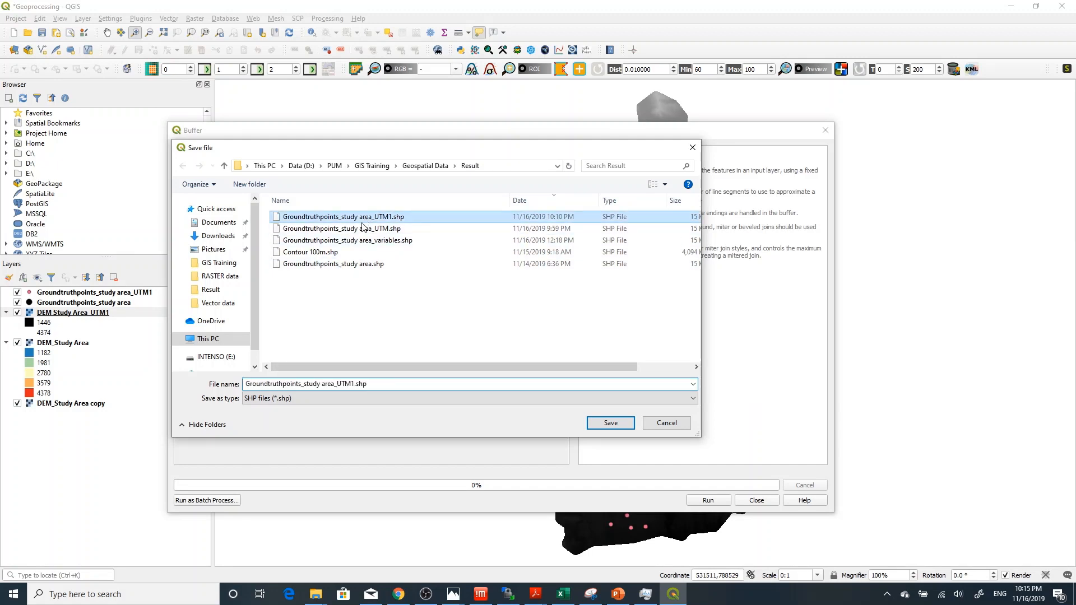
left_click(342, 384)
left_click(354, 385)
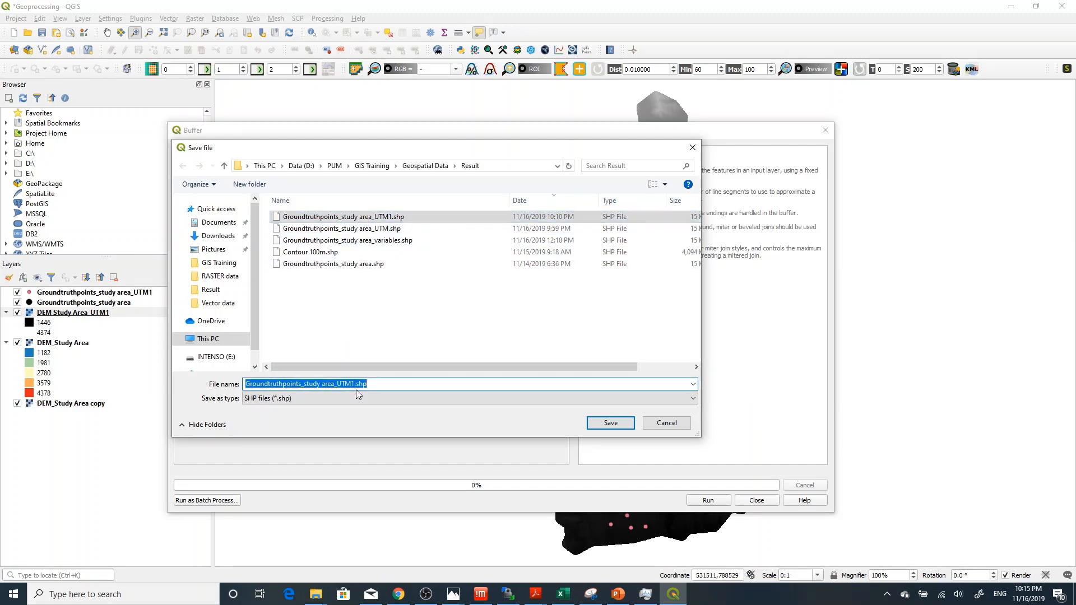
left_click(356, 386)
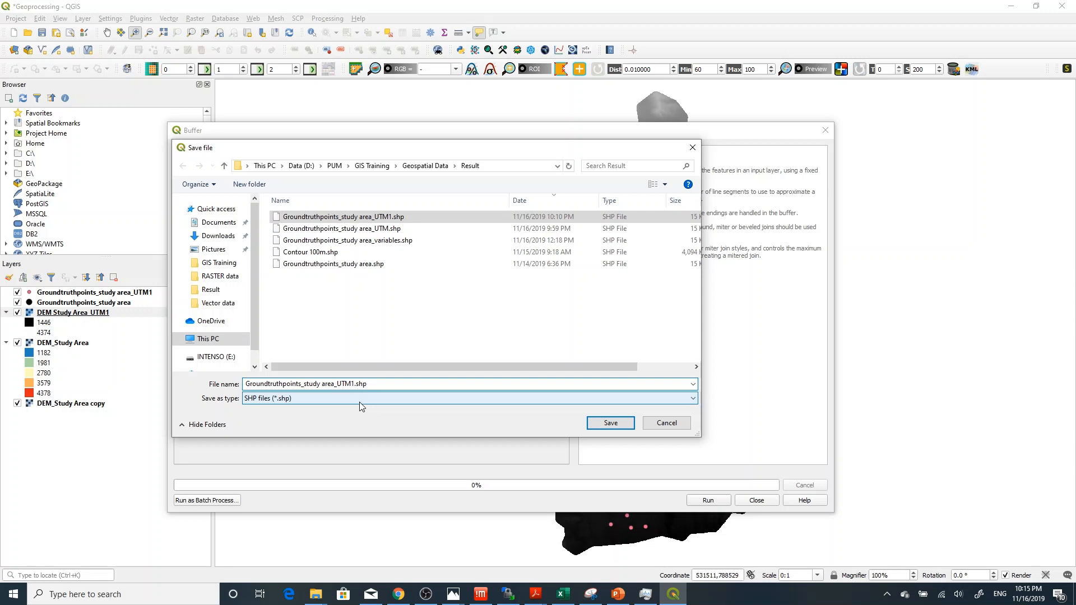
type("_buffe")
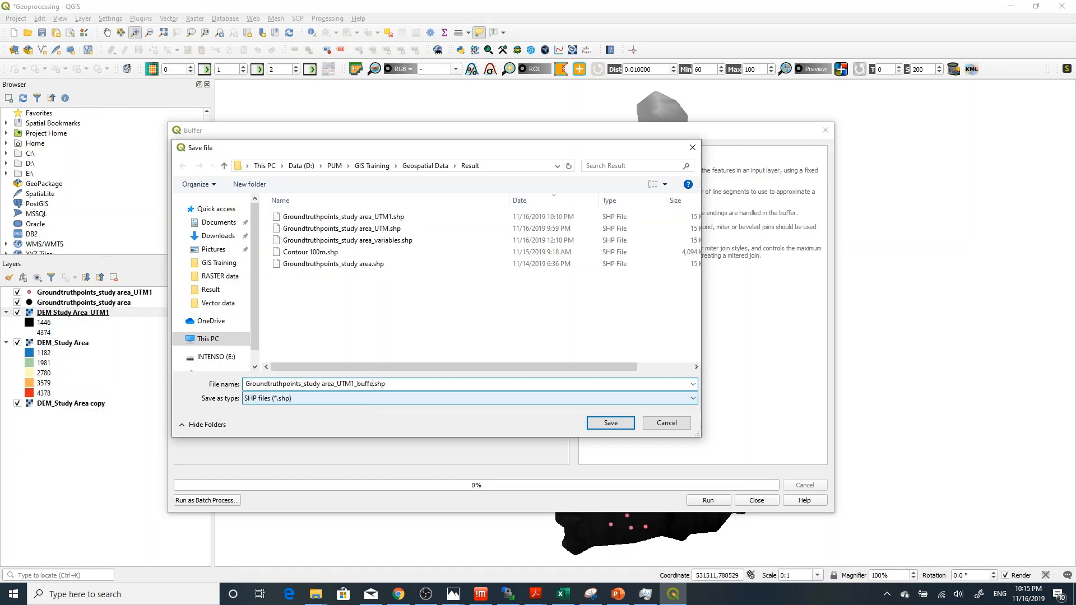
type("r500m")
left_click(610, 423)
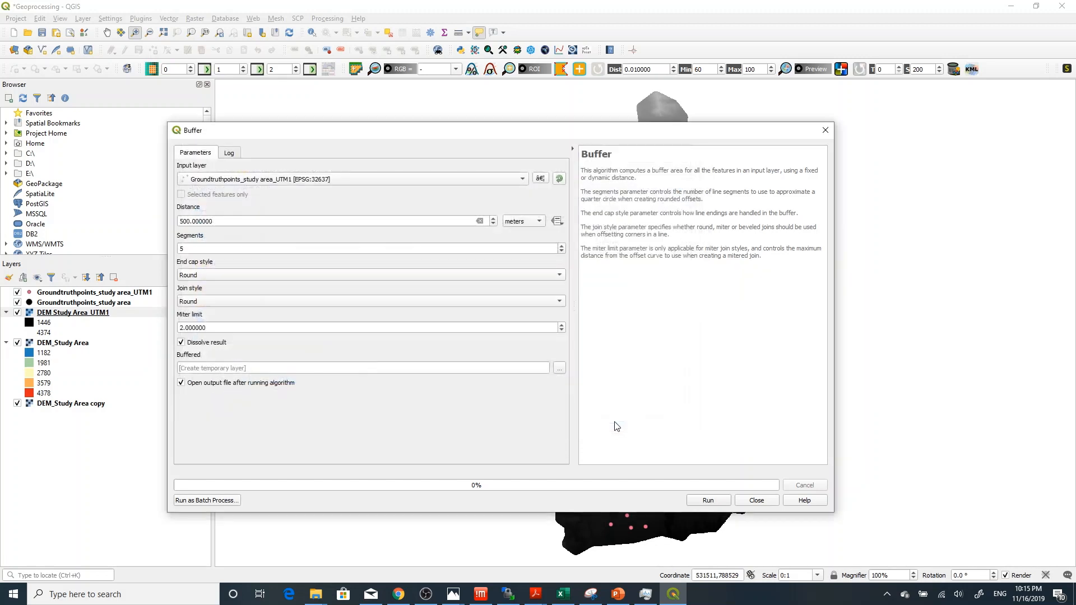
left_click(707, 502)
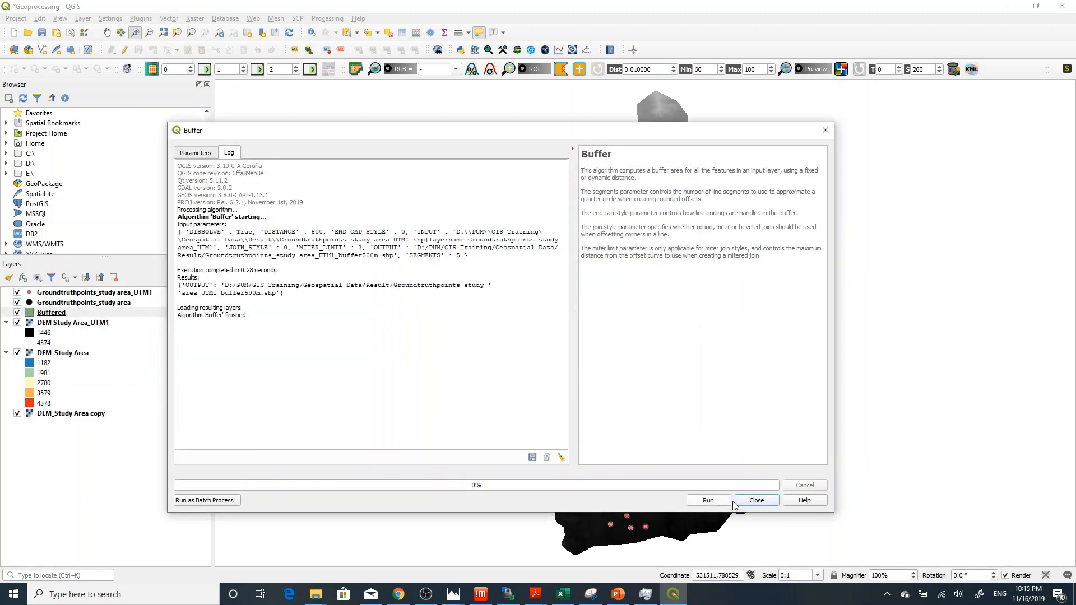
left_click(756, 500)
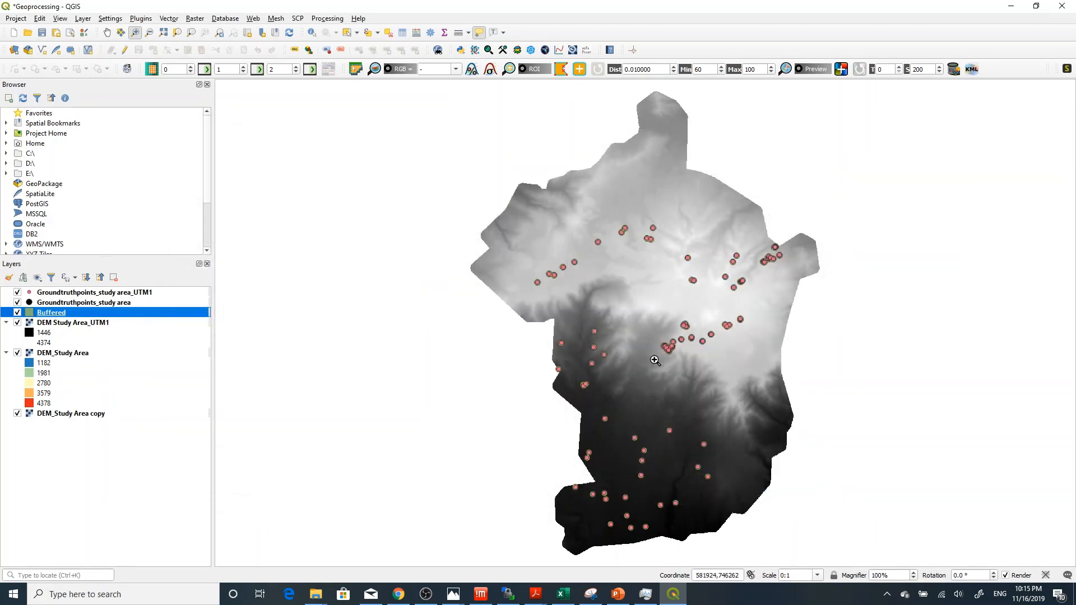
Step: Examine the dissolved buffers around the central and eastern ground truth points up close on the map
left_click_drag(654, 314, 704, 370)
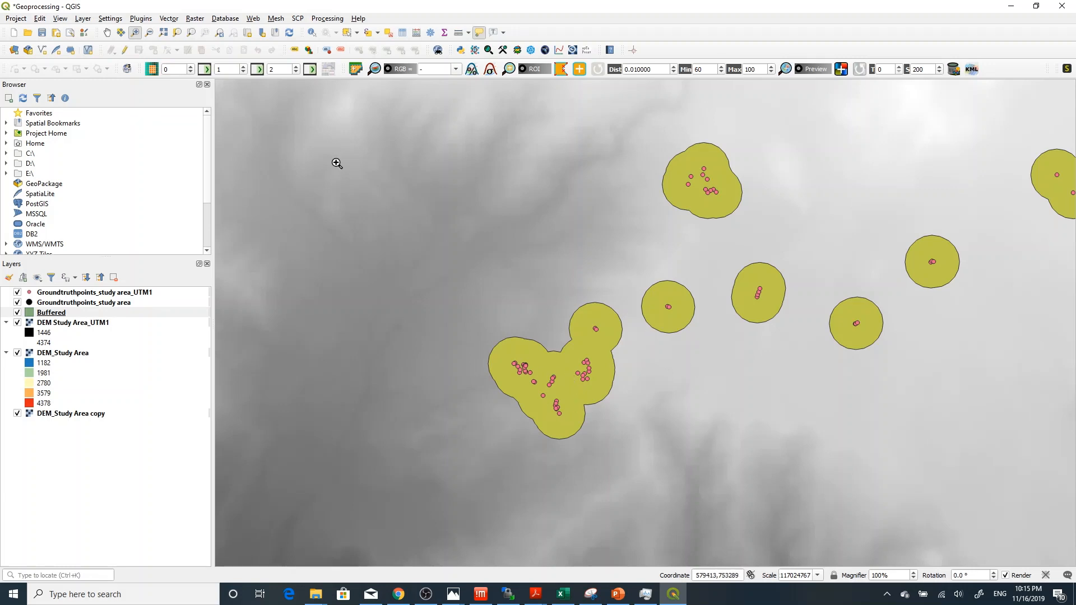
left_click(107, 32)
left_click_drag(948, 241, 653, 257)
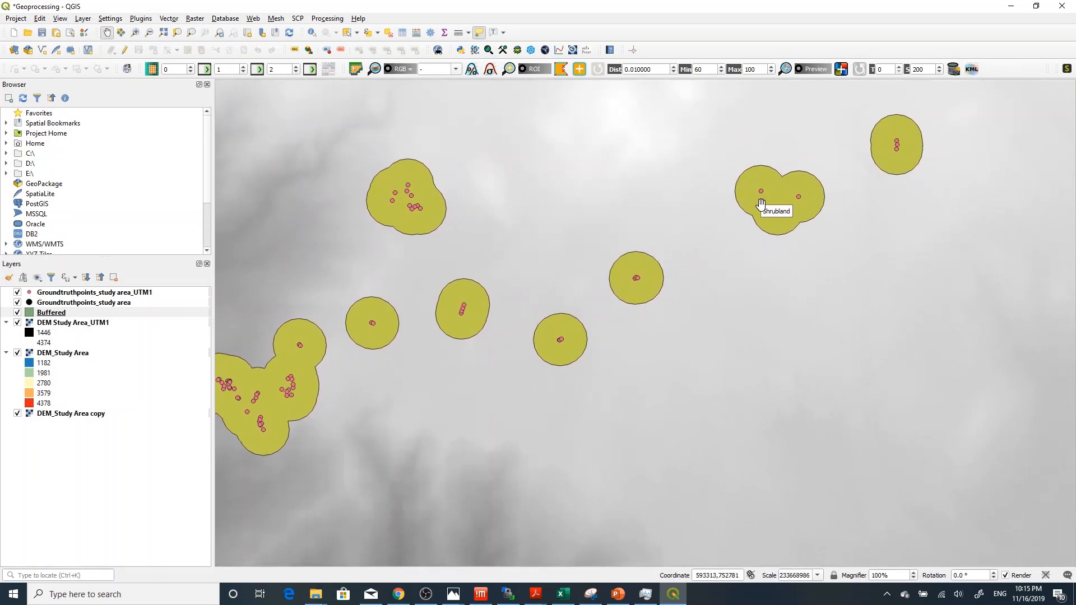
left_click_drag(512, 179, 595, 190)
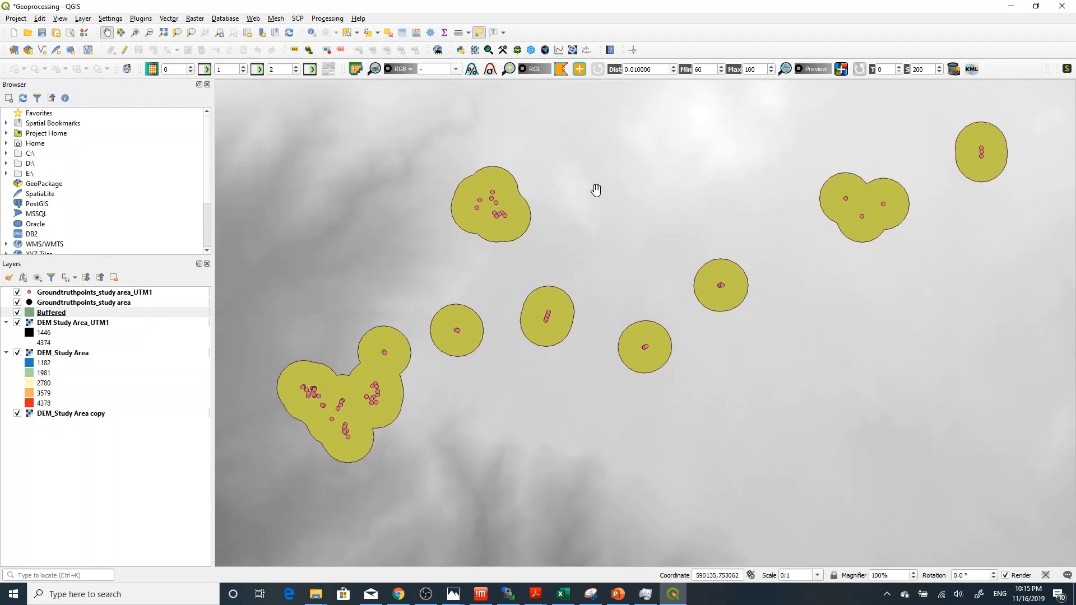